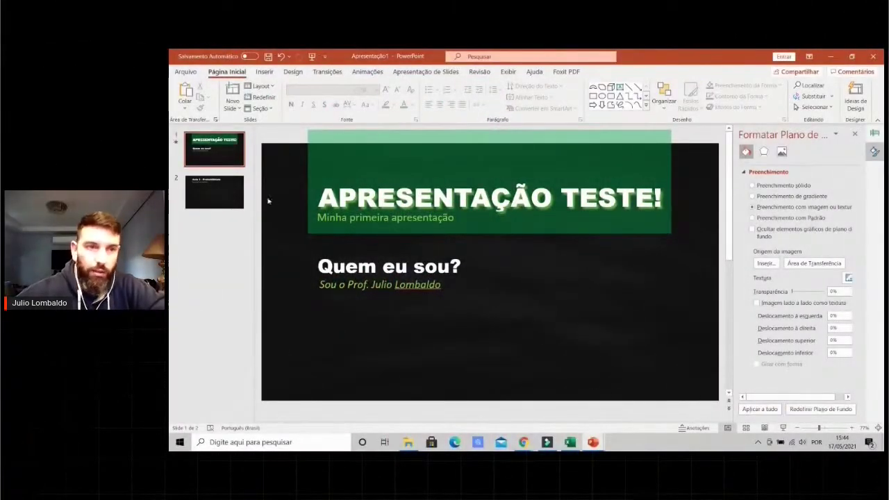
- Bring slide 2 'Aula 3 - Probabilidade' into the editor and select its title and subtitle boxes
click(229, 199)
click(398, 174)
click(426, 217)
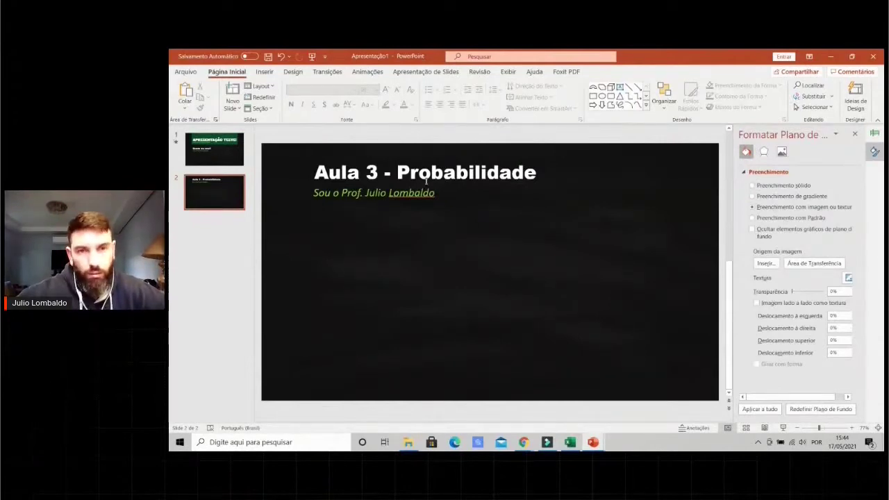
click(426, 182)
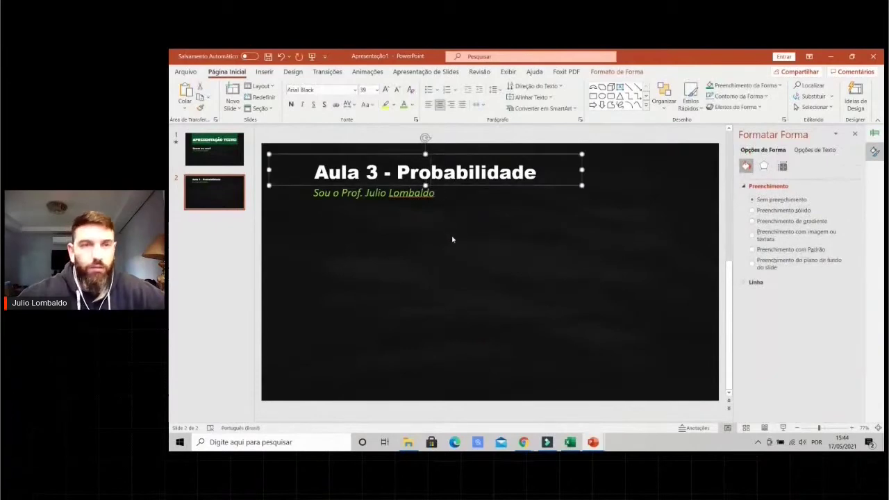
click(407, 193)
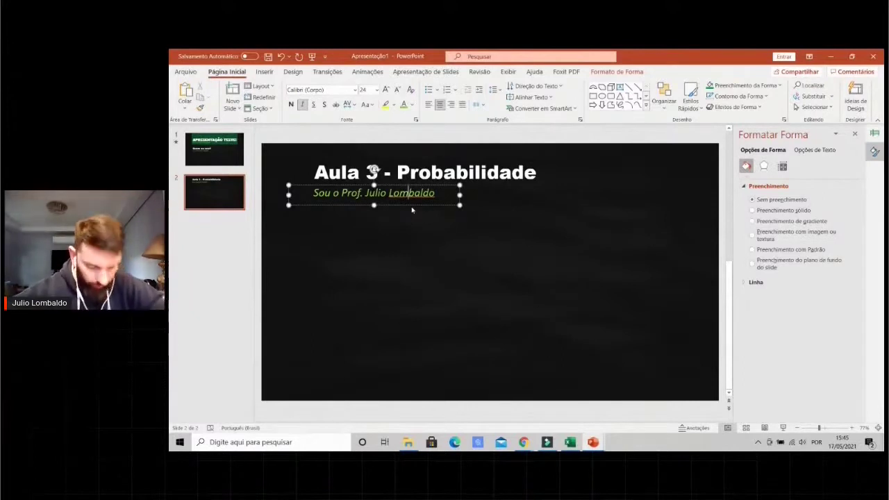
click(411, 207)
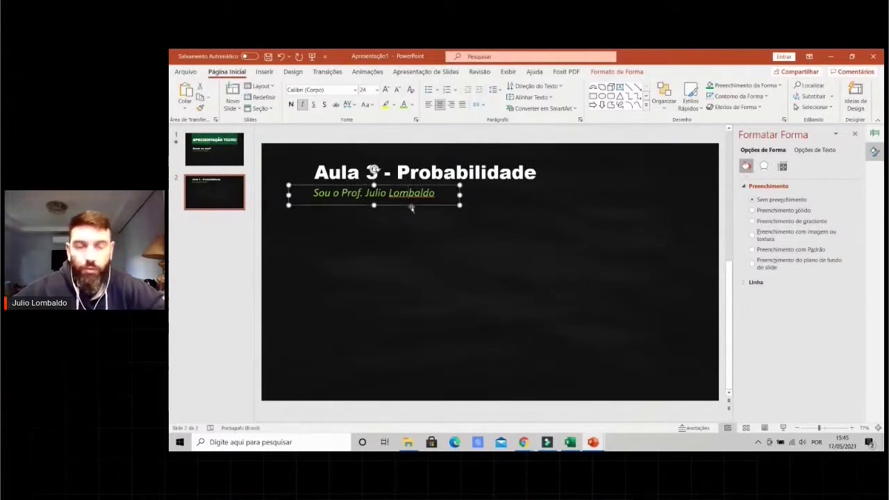
- Duplicate the subtitle text box and move the copy to mid-slide
click(436, 251)
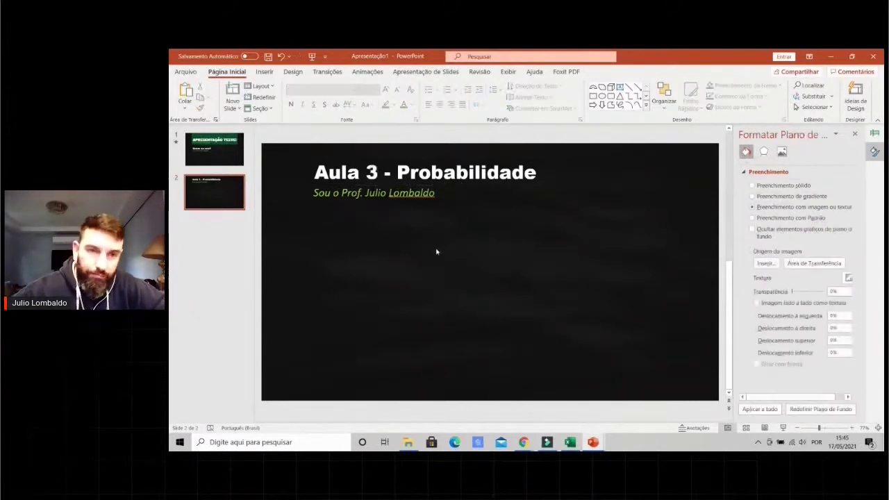
click(395, 178)
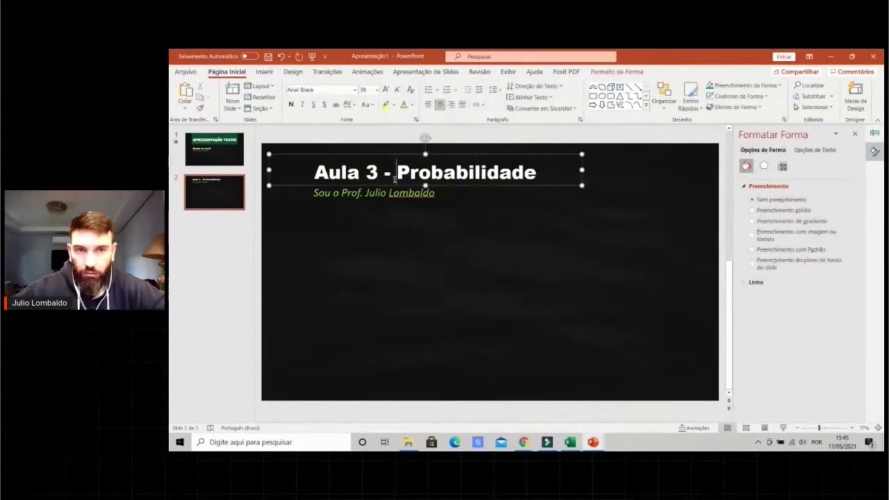
click(396, 197)
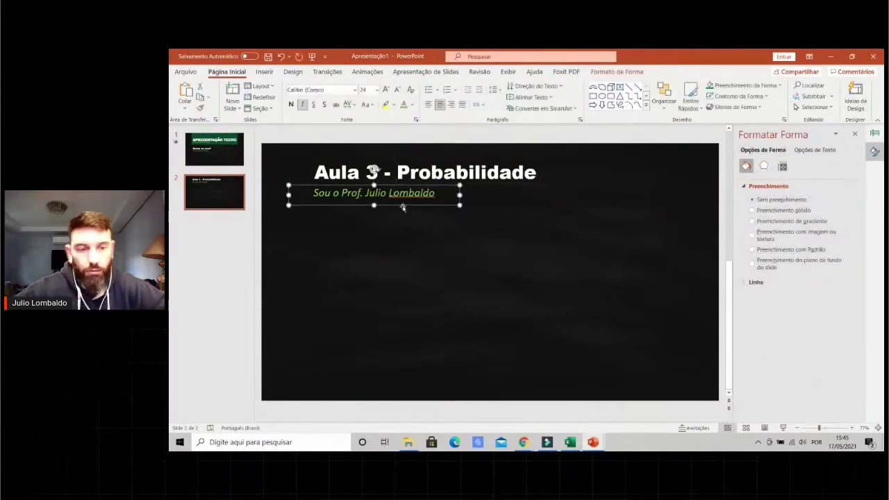
key(ctrl+c)
key(ctrl+v)
mouse_move(404, 209)
mouse_down()
mouse_move(477, 299)
mouse_move(505, 280)
mouse_up()
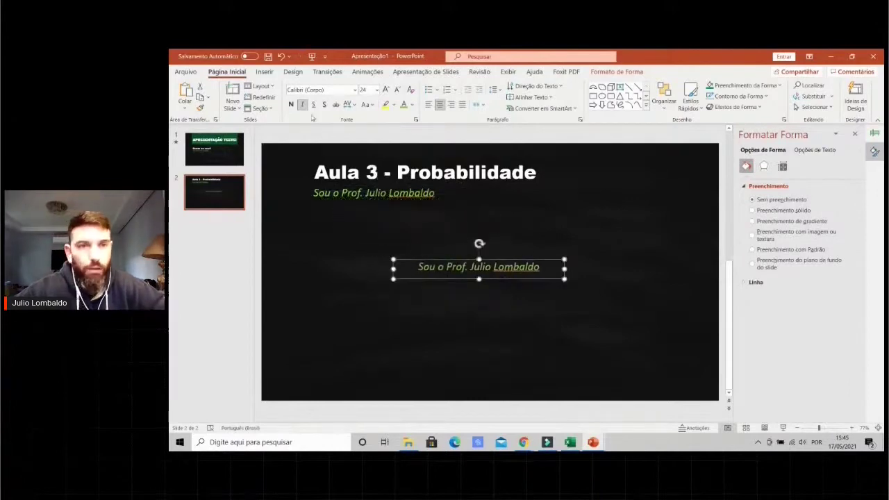
- Make the copy upright and white, and replace its text with 'a=b'
click(303, 104)
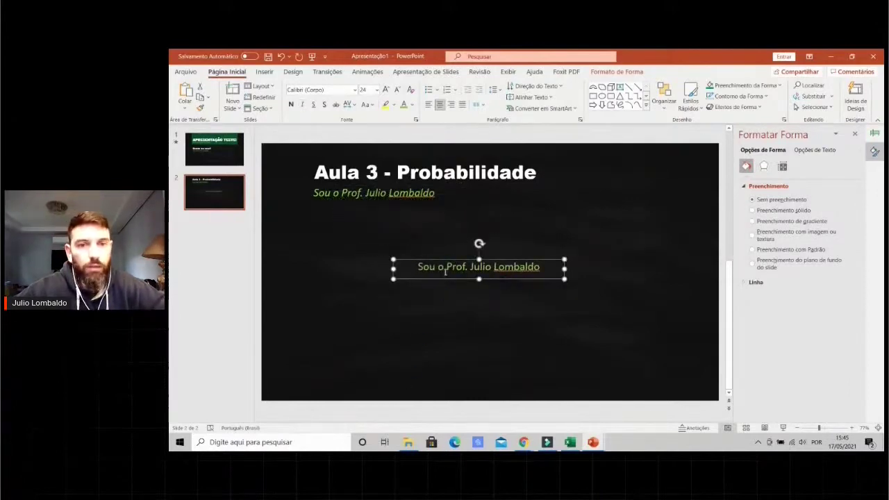
click(412, 105)
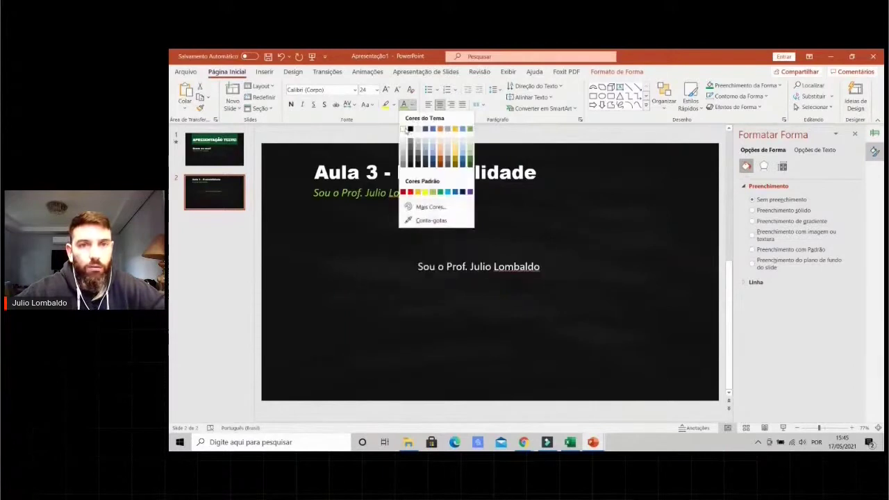
click(407, 131)
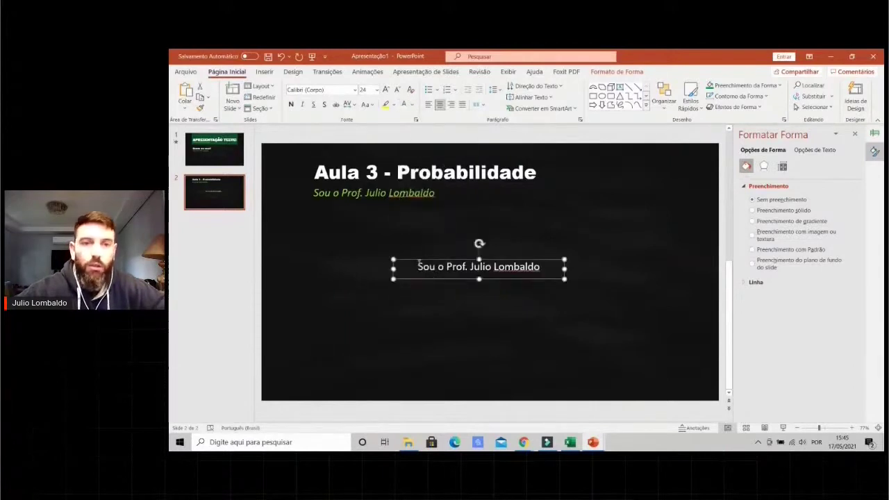
drag(419, 264, 556, 287)
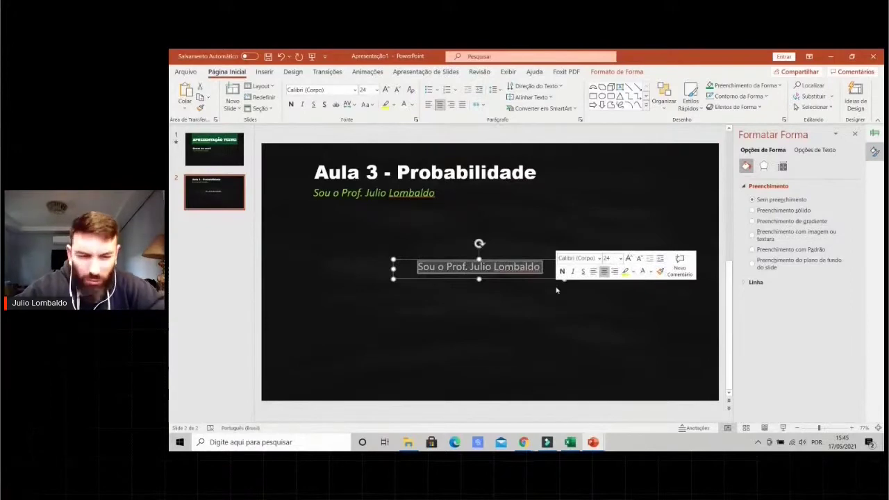
key(BackSpace)
text(A=b)
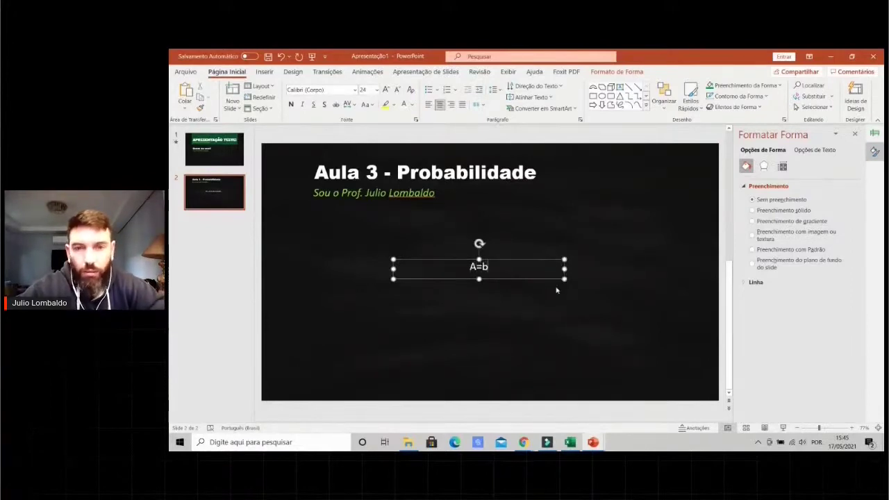
key(ctrl+z)
click(557, 313)
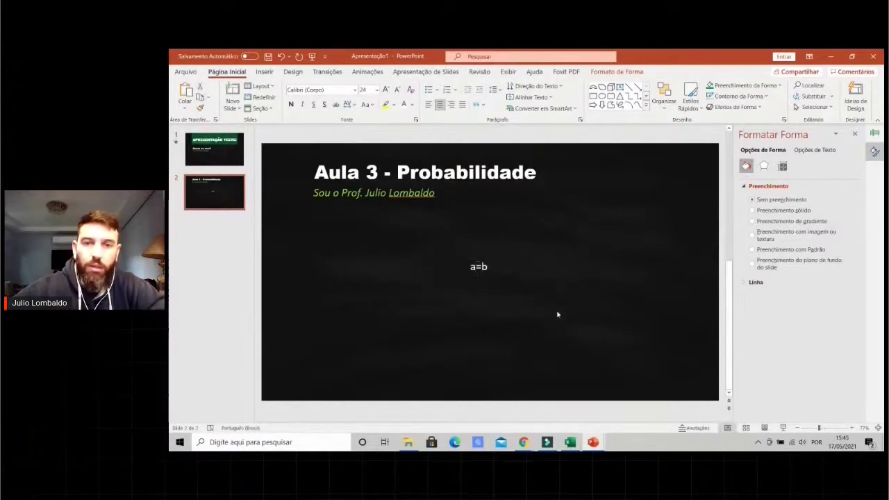
- Narrow the a=b box, set its text to 54 pt, and move it just right of centre
click(480, 276)
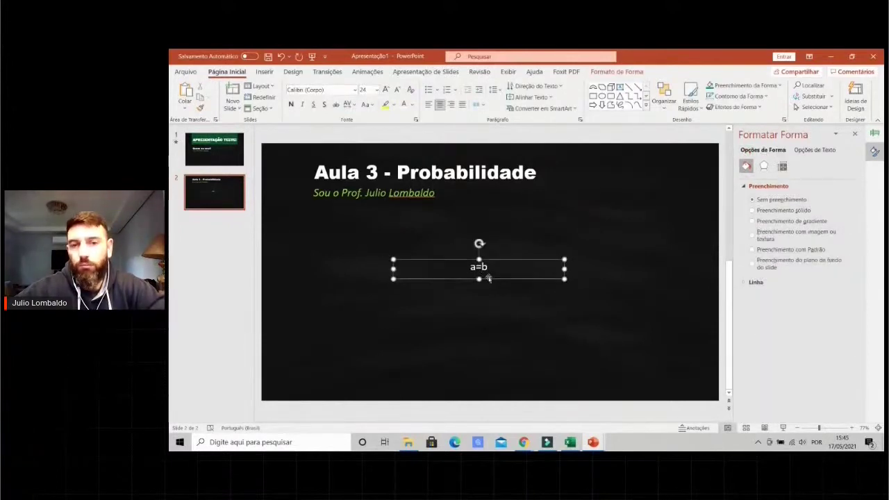
mouse_move(567, 272)
mouse_down()
mouse_move(453, 277)
mouse_move(460, 284)
mouse_up()
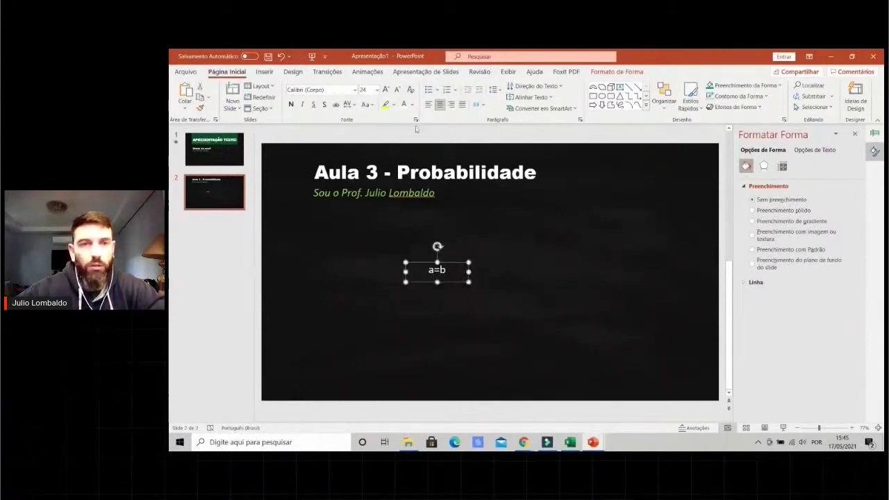
click(377, 91)
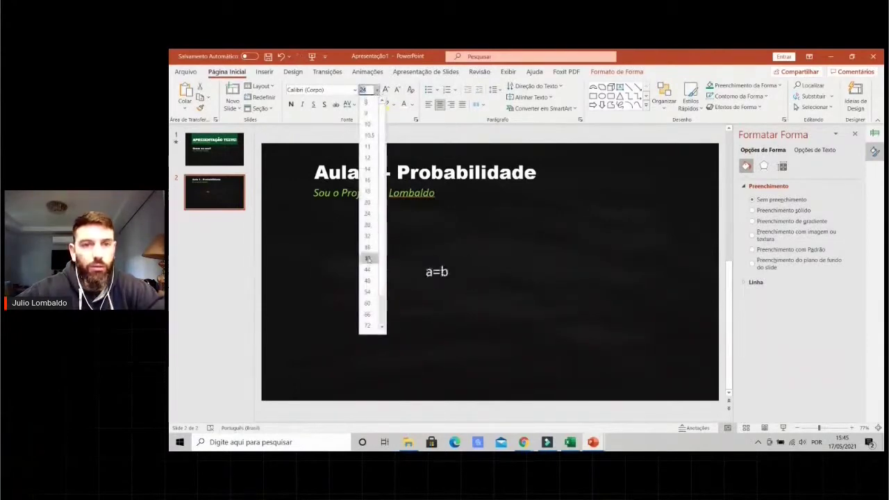
click(367, 293)
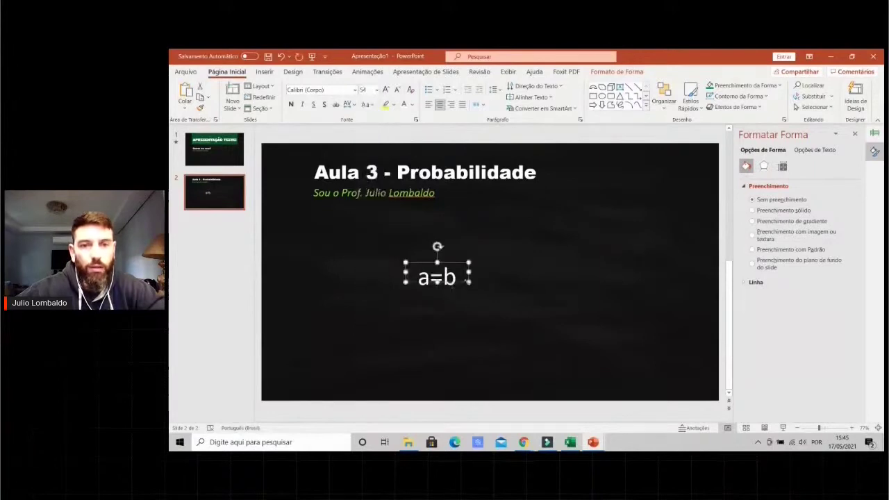
mouse_move(464, 293)
mouse_down()
mouse_move(538, 292)
mouse_move(510, 295)
mouse_up()
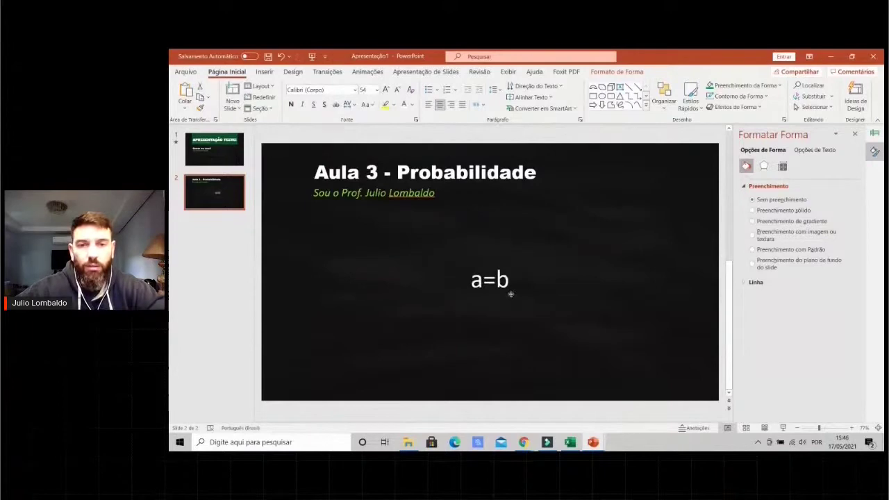
drag(511, 295, 514, 293)
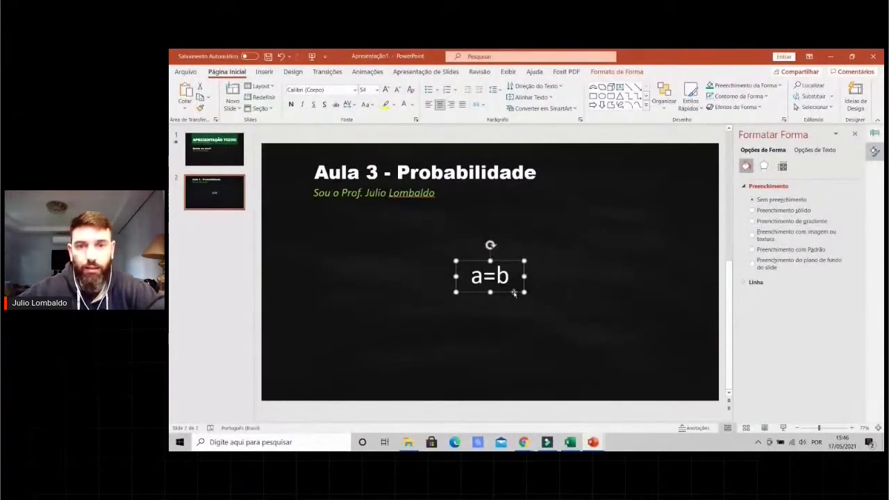
- Convert the a=b text into a one-line equation reading a = b
click(273, 73)
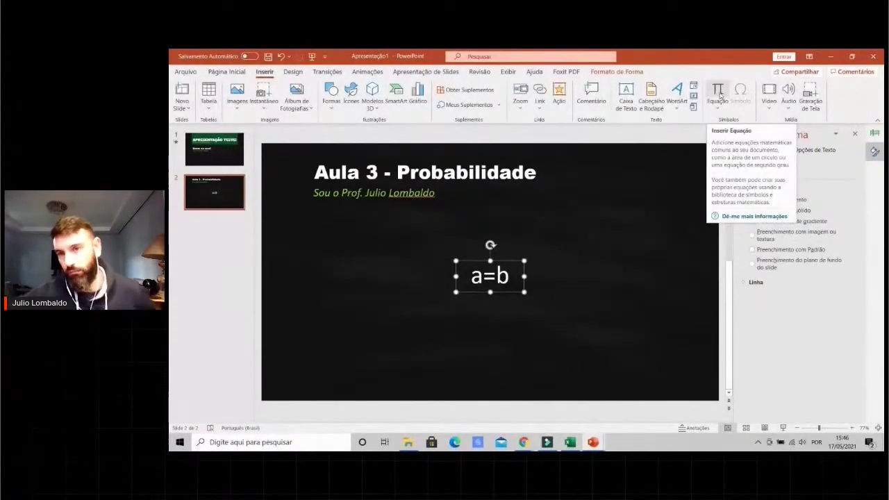
click(720, 95)
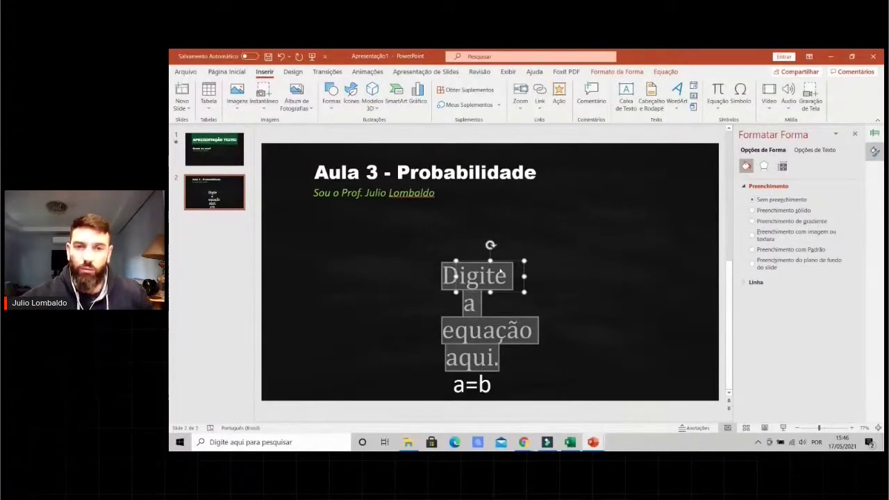
key(BackSpace)
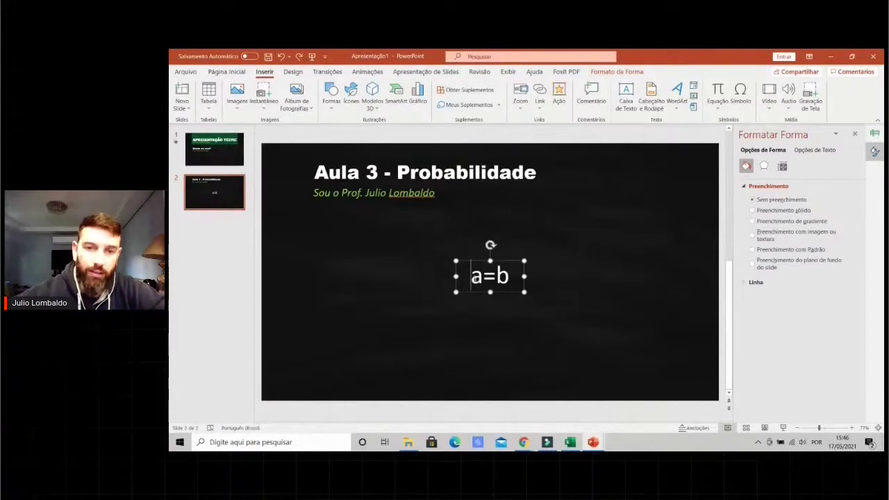
drag(471, 276, 519, 278)
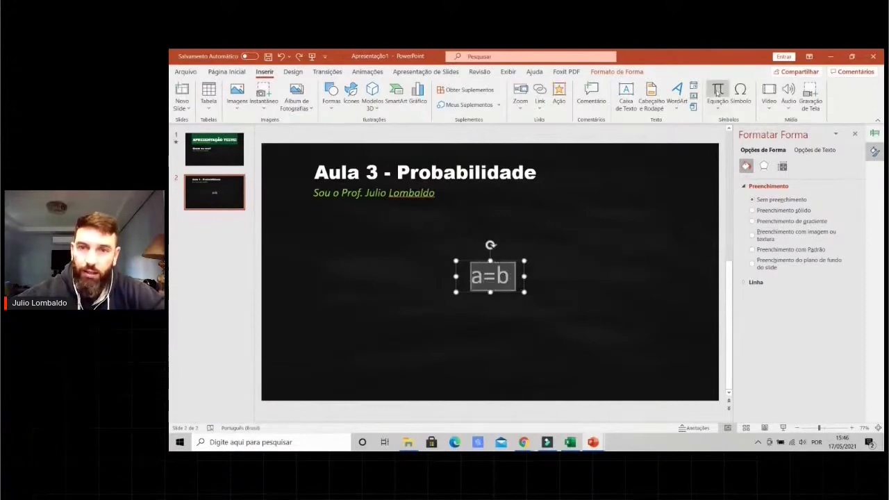
click(718, 94)
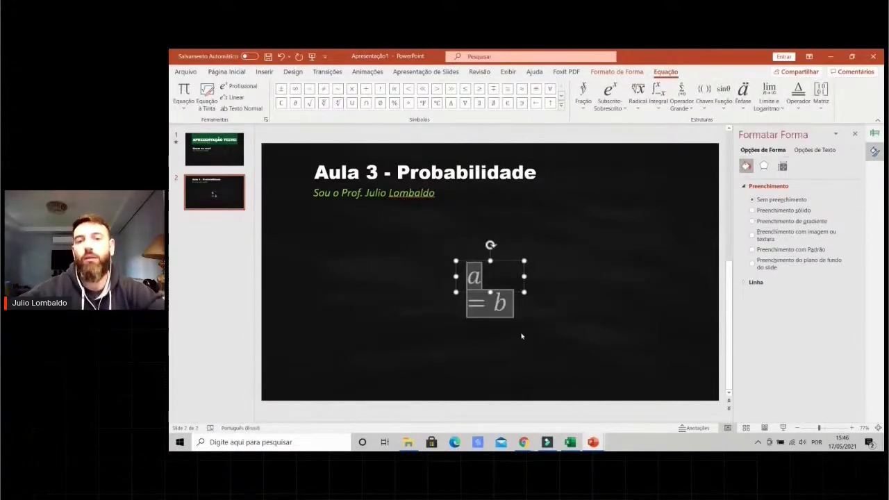
click(518, 281)
click(570, 287)
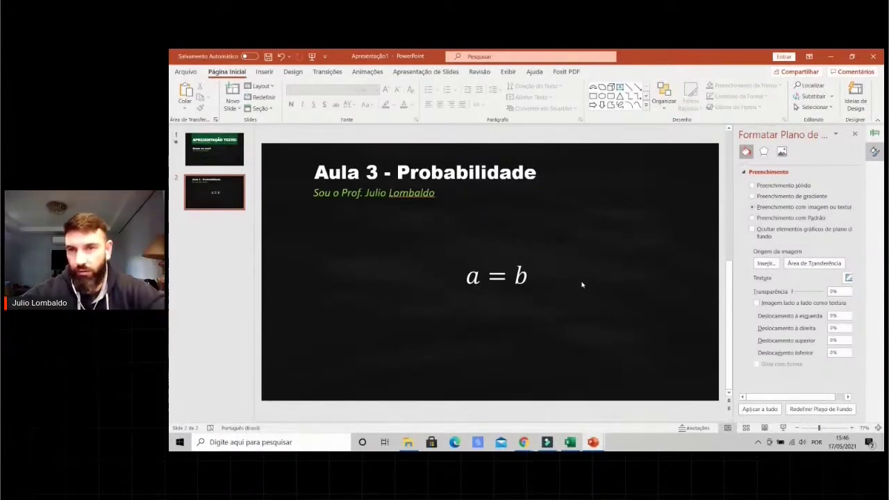
click(521, 281)
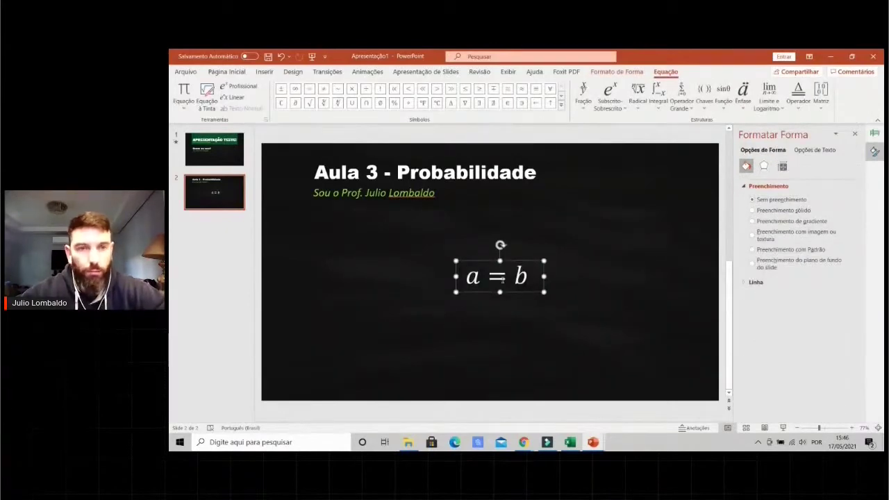
- Make another subtitle copy reading 'a=b' with lowercase a and italics removed
click(433, 248)
click(416, 200)
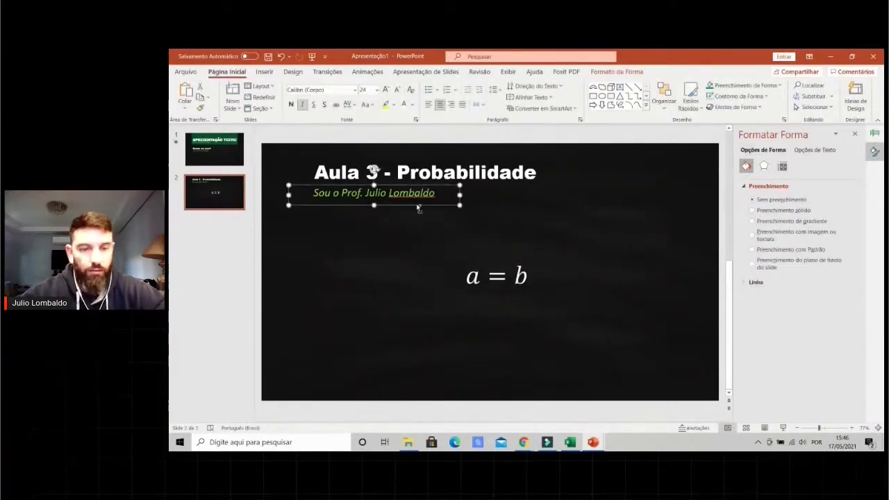
drag(418, 208, 559, 257)
drag(458, 240, 671, 258)
text(a=b)
key(Home)
key(shift+Right)
text(a)
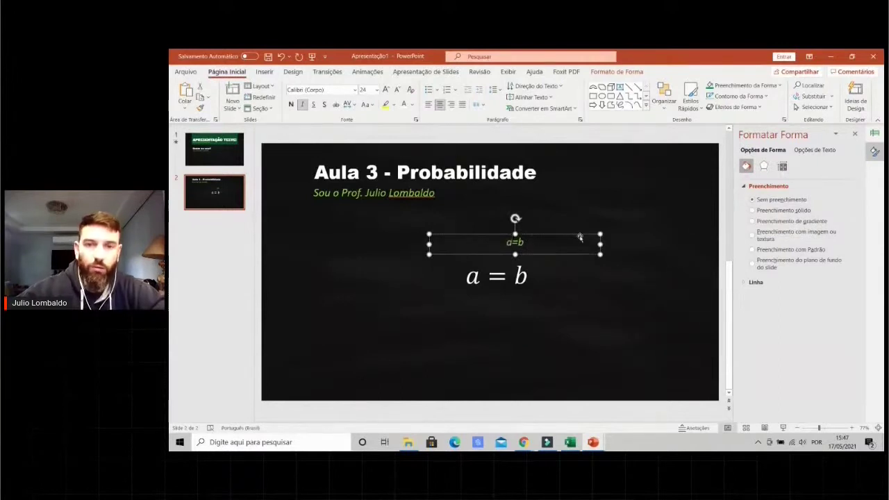
click(302, 104)
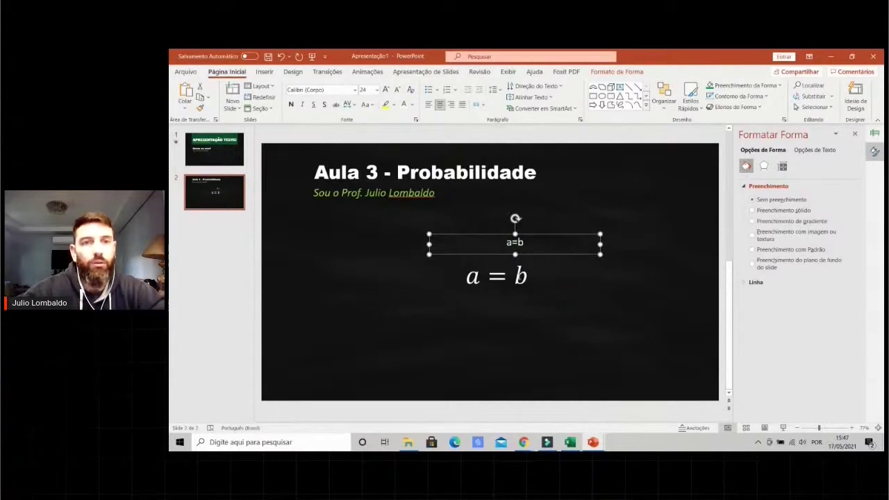
click(549, 276)
click(555, 268)
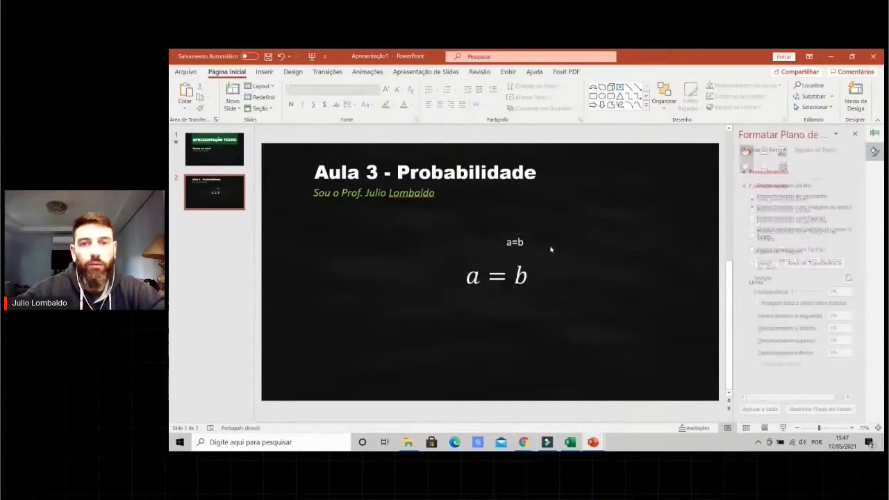
- Set the new a=b text to 54 pt and move it below the first equation
click(508, 244)
text(54)
key(Return)
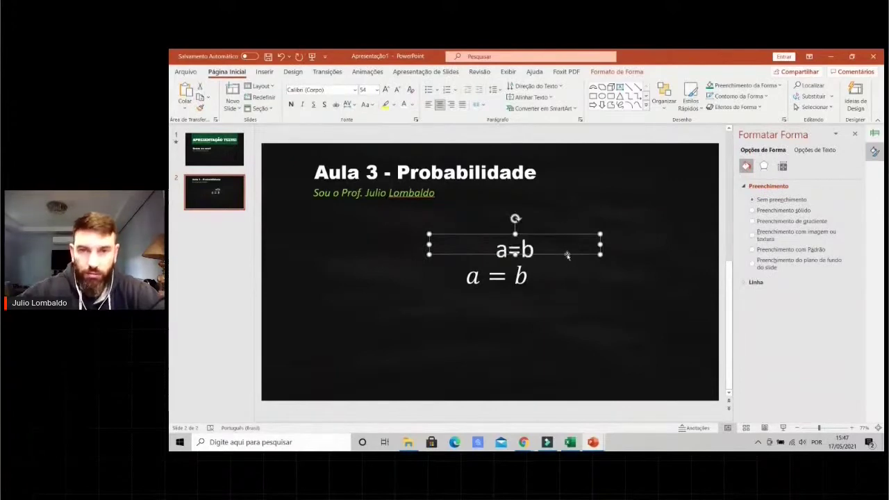
drag(566, 255, 548, 316)
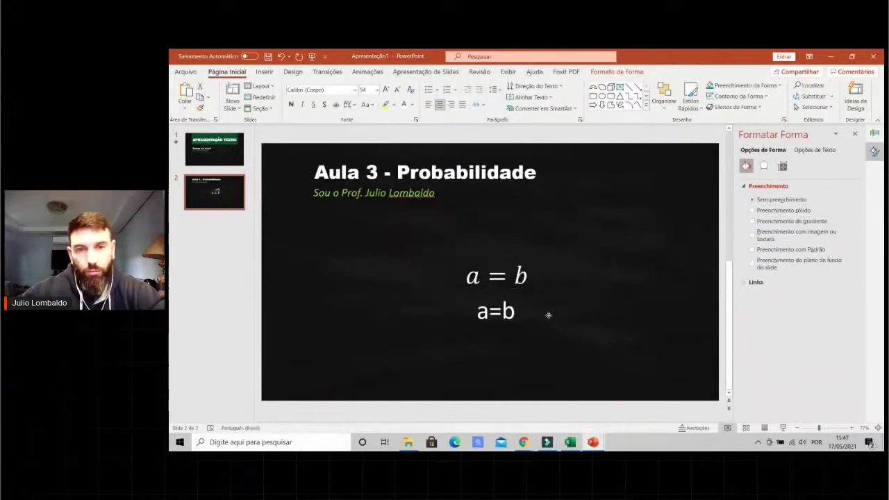
mouse_move(548, 316)
mouse_down()
mouse_move(551, 335)
mouse_move(525, 349)
mouse_move(531, 335)
mouse_up()
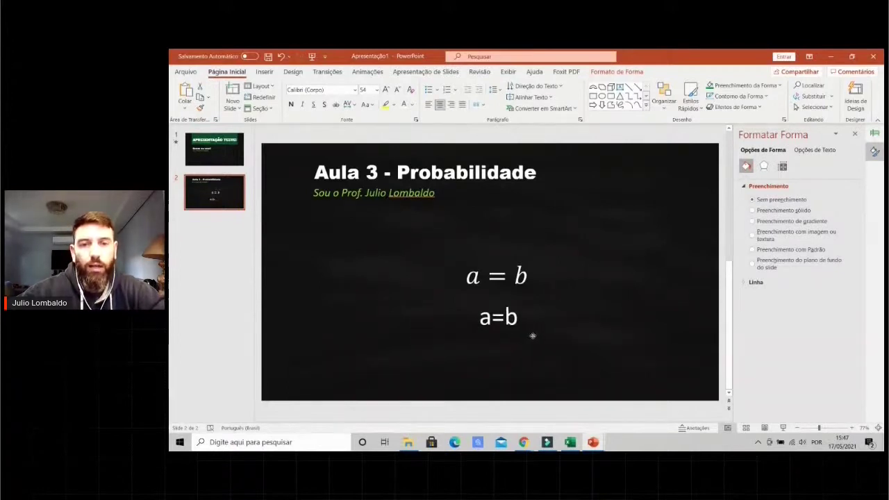
- Convert the lower a=b text into an equation with Alt+=
click(582, 360)
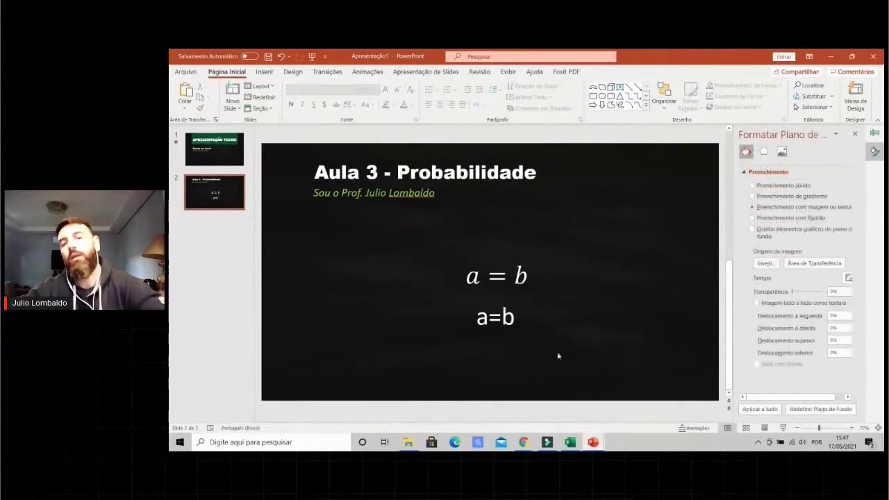
click(511, 331)
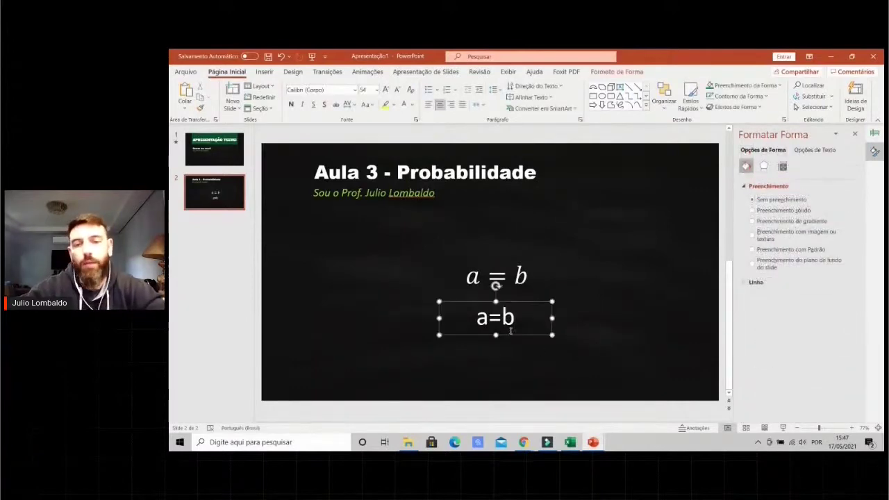
key(shift+Left)
key(shift+Left)
key(shift+Left)
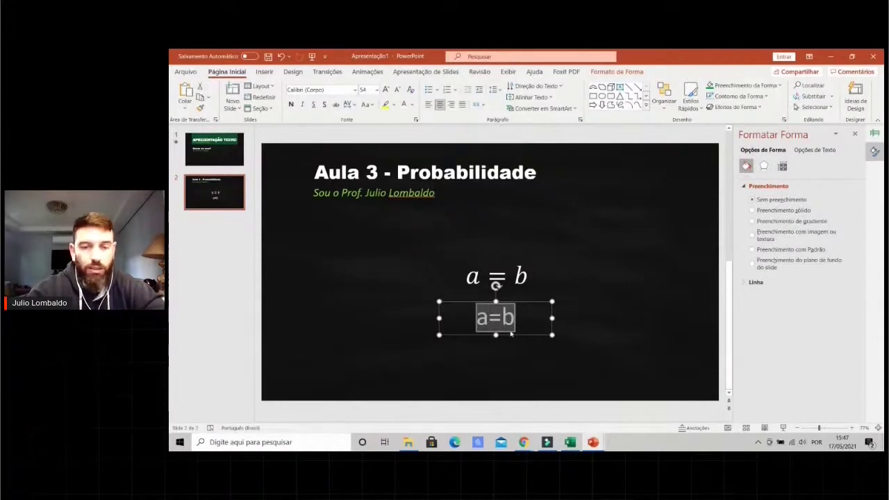
key(alt+equal)
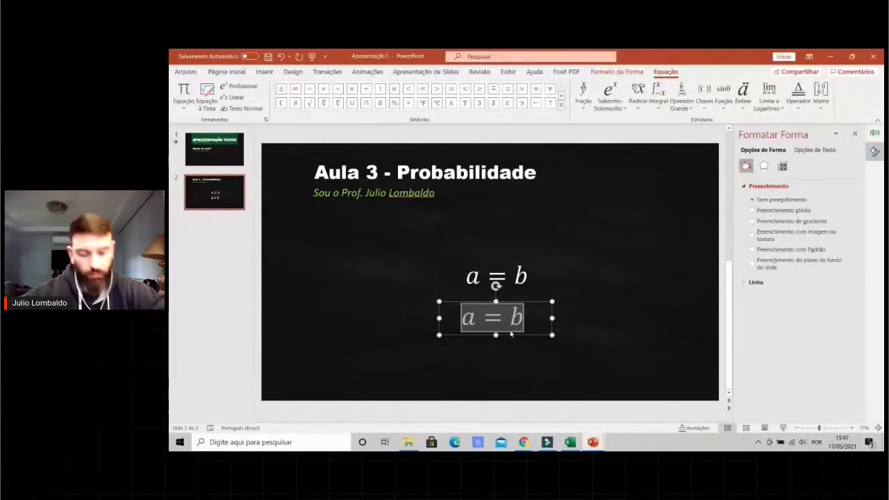
click(564, 301)
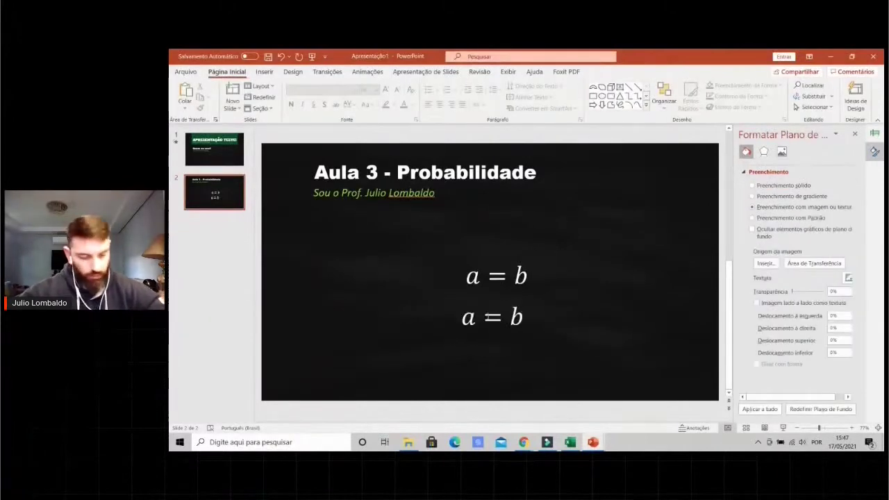
- Line the lower a = b equation up under the upper one and select its text
drag(510, 331, 514, 328)
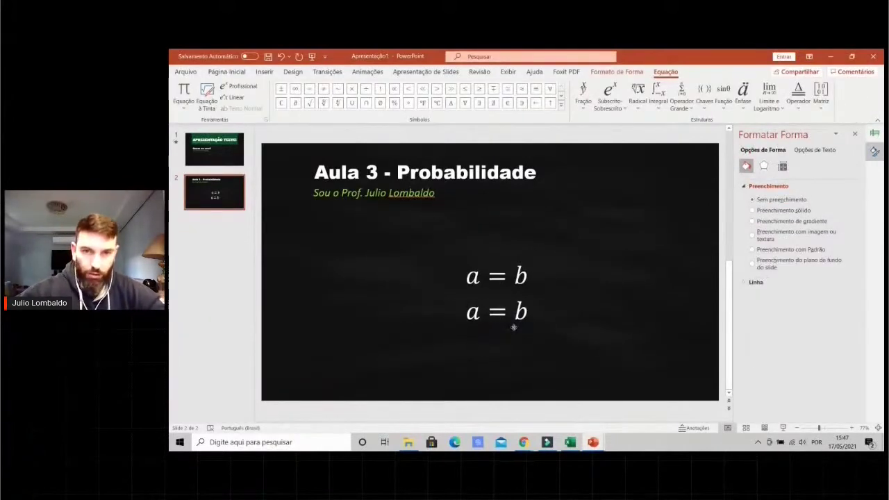
click(514, 328)
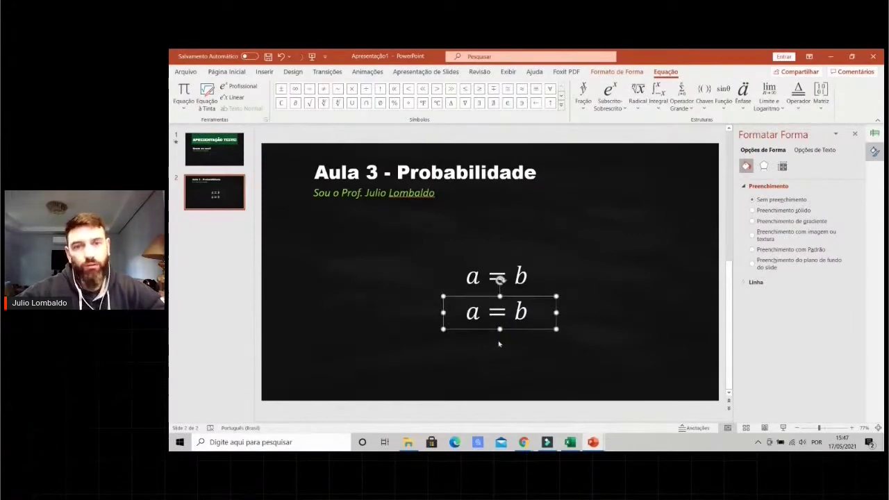
triple_click(495, 314)
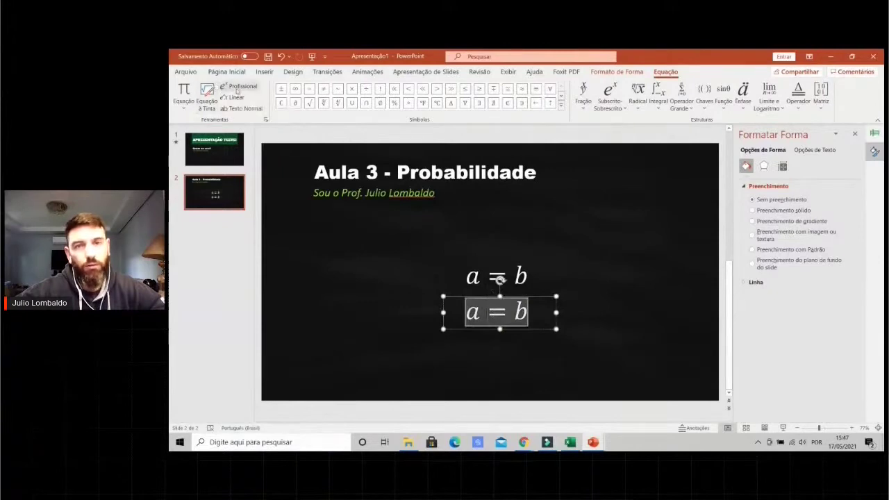
- Browse the Fração, Subscrito-Sobrescrito and Operador Grande galleries, then reselect the lower equation's text
click(583, 94)
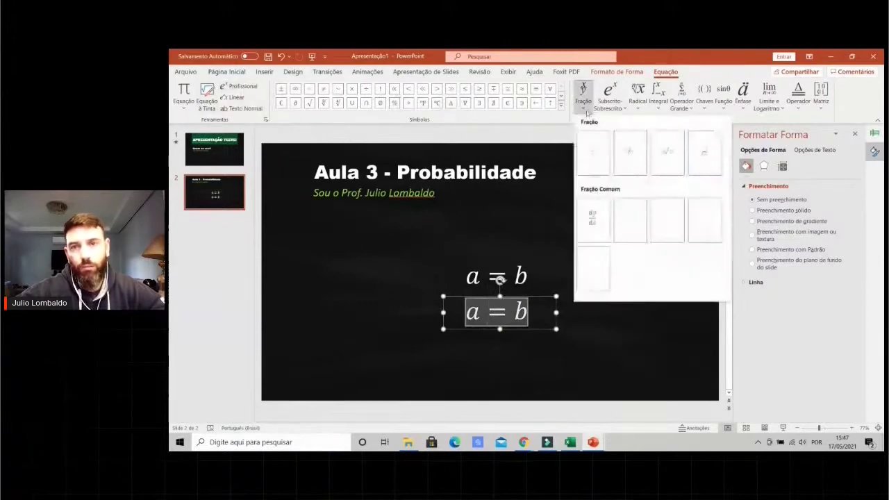
click(609, 94)
click(684, 97)
click(584, 94)
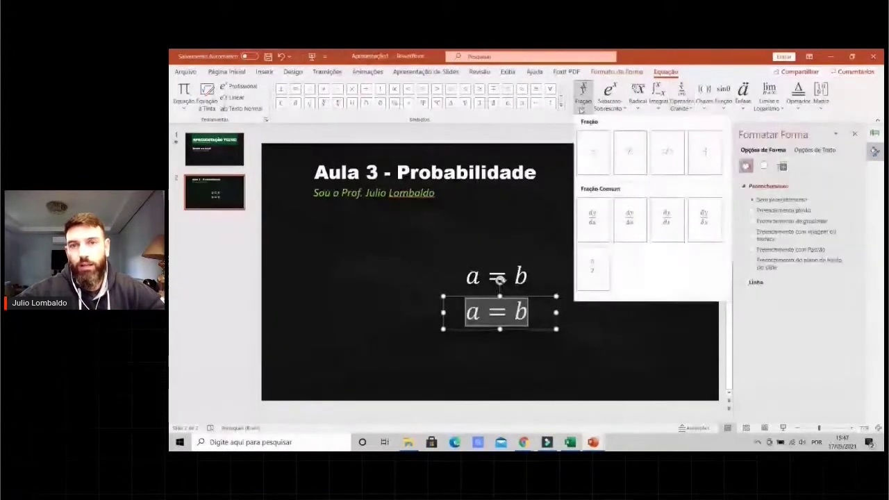
click(550, 137)
click(591, 284)
click(507, 330)
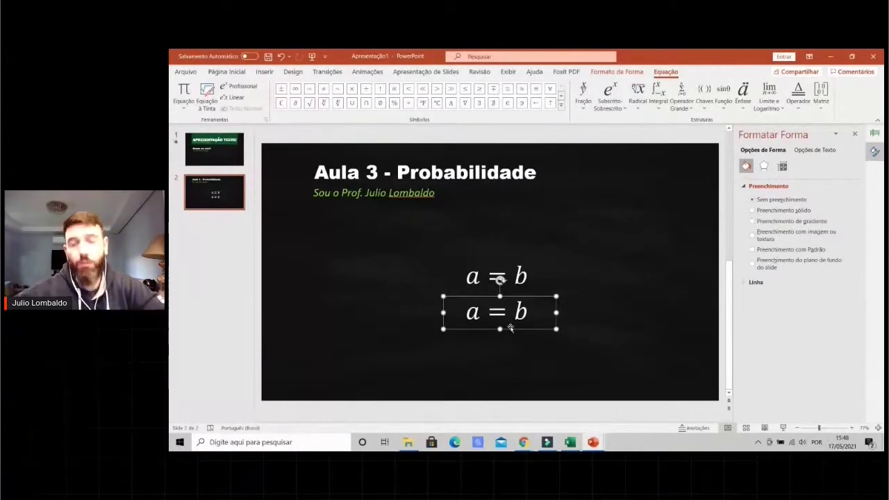
drag(470, 314, 527, 314)
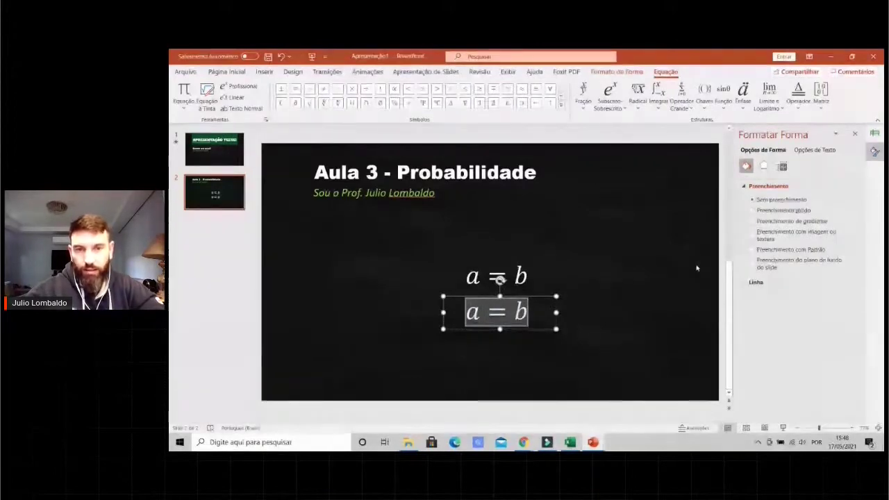
key(Escape)
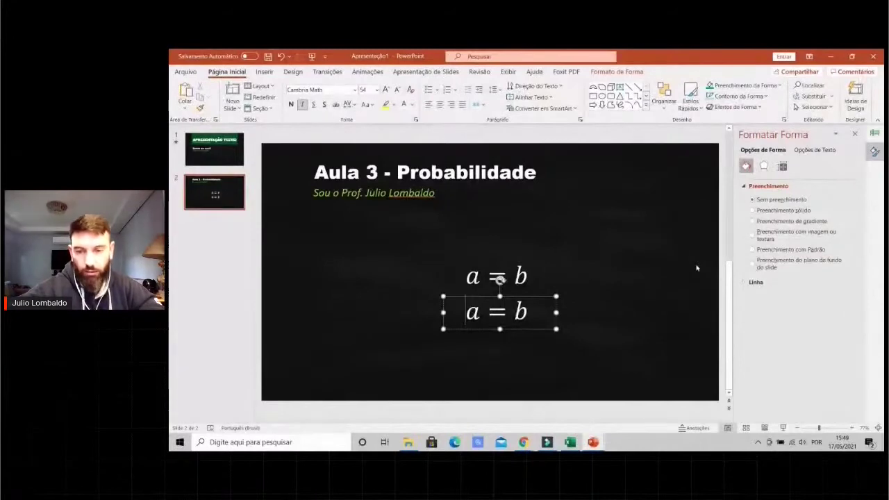
key(ctrl+a)
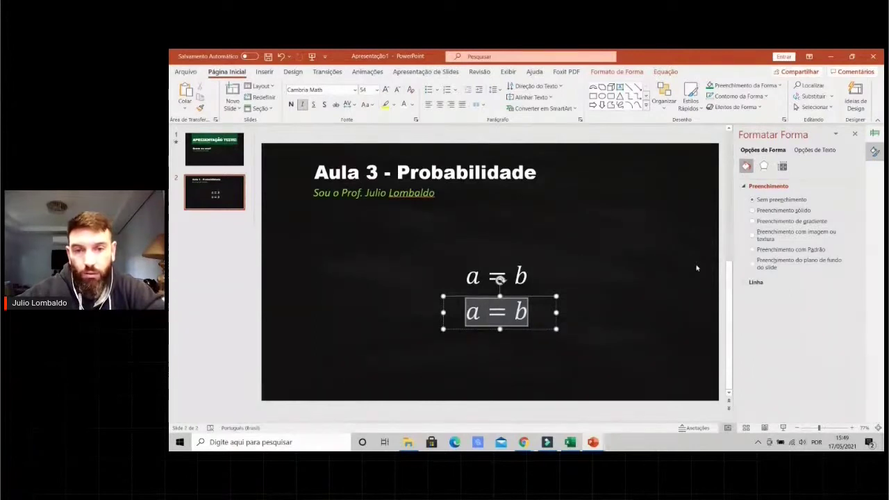
- Turn the lower equation into a² = b/c as a stacked fraction and enlarge its box
text(^2)
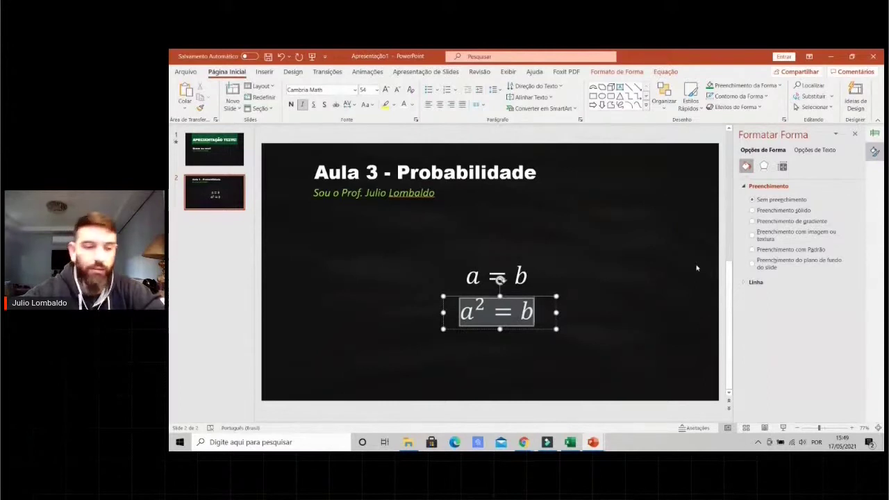
text(/c)
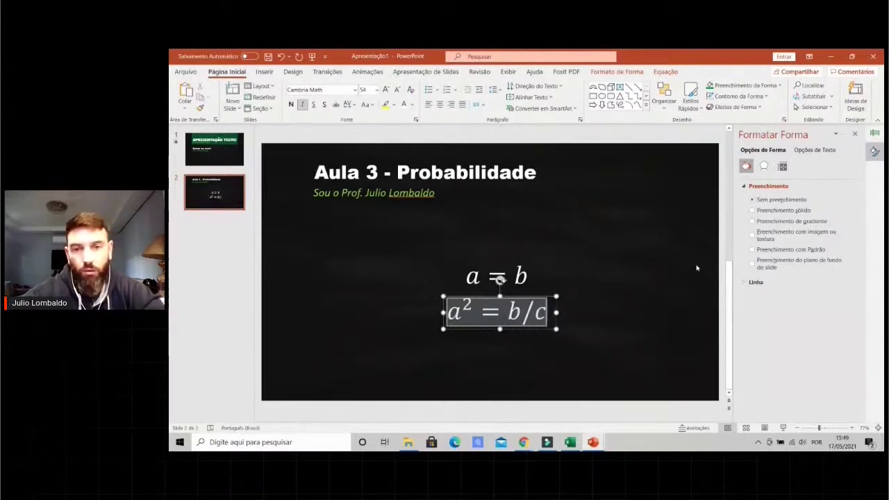
key(space)
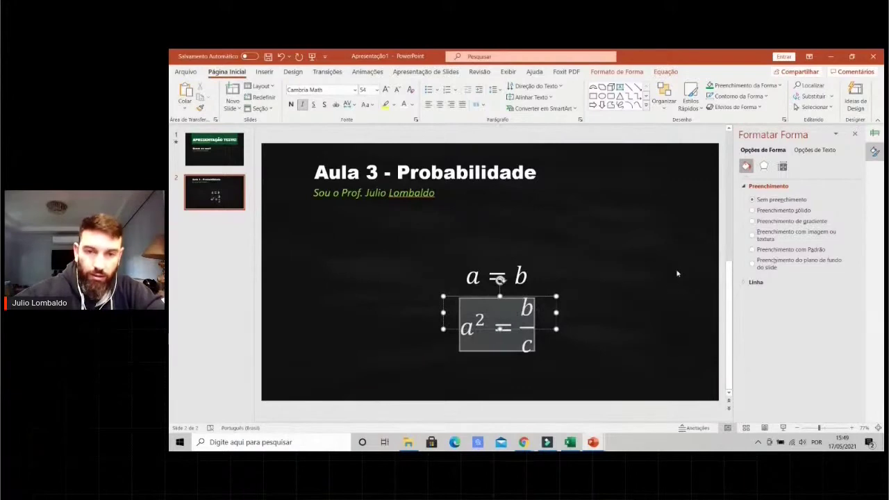
click(669, 292)
click(548, 340)
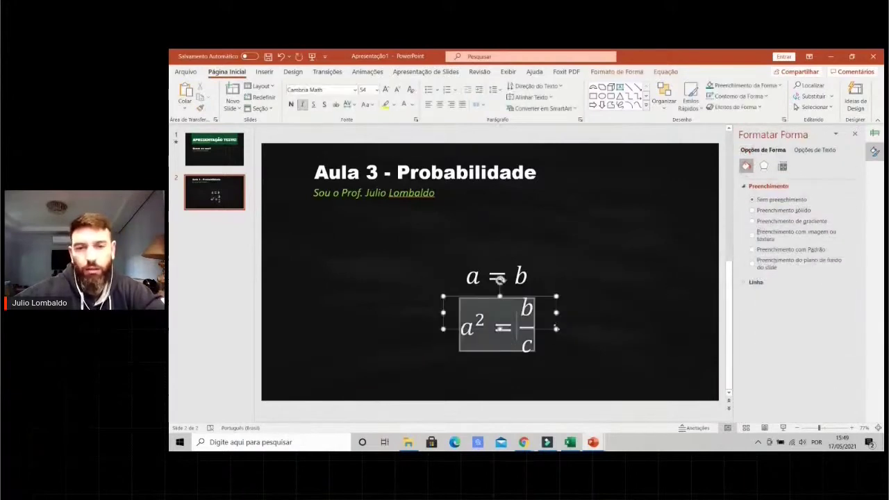
drag(555, 330, 561, 367)
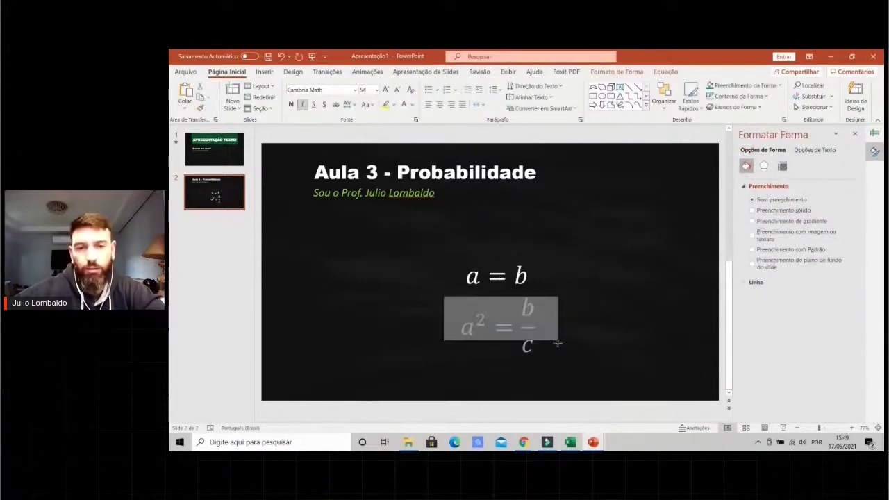
- Delete the fraction so the lower equation reads only a² =
click(513, 330)
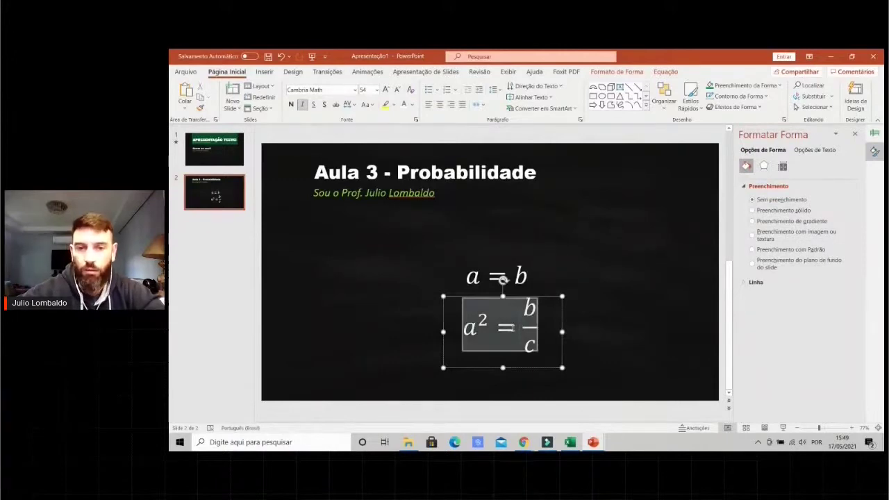
text(/)
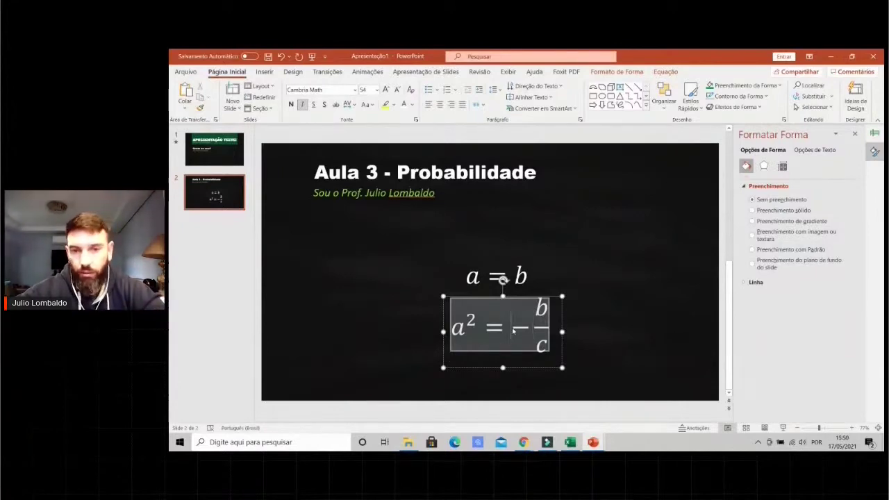
double_click(514, 331)
key(Delete)
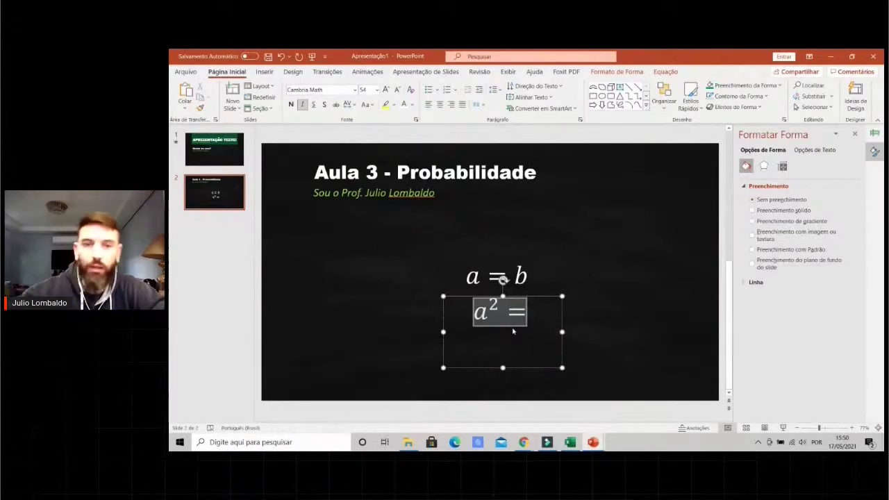
click(264, 72)
click(723, 107)
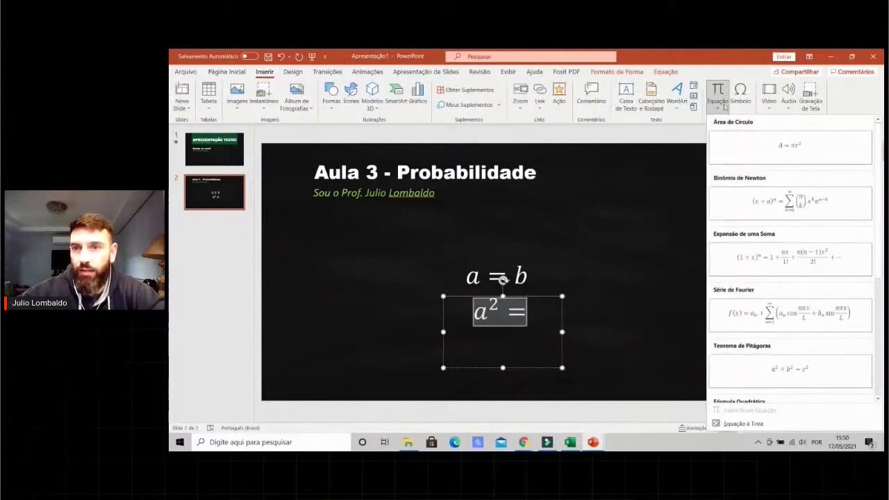
click(723, 103)
click(721, 98)
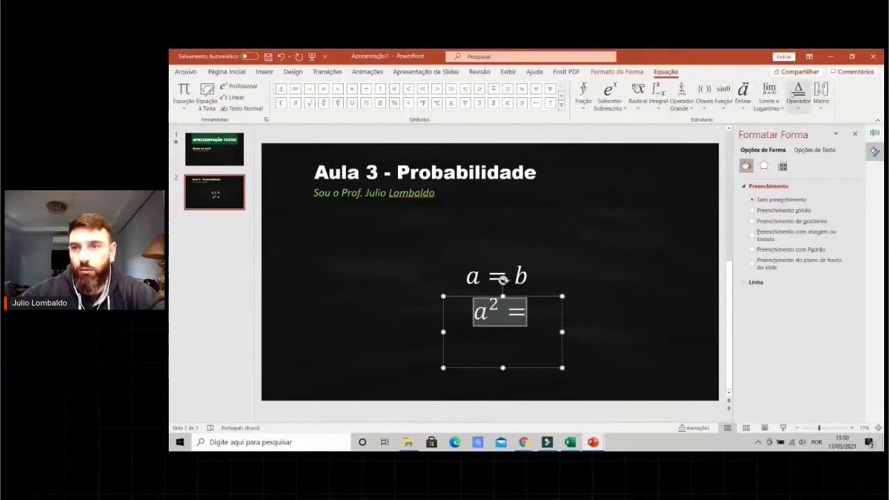
click(666, 102)
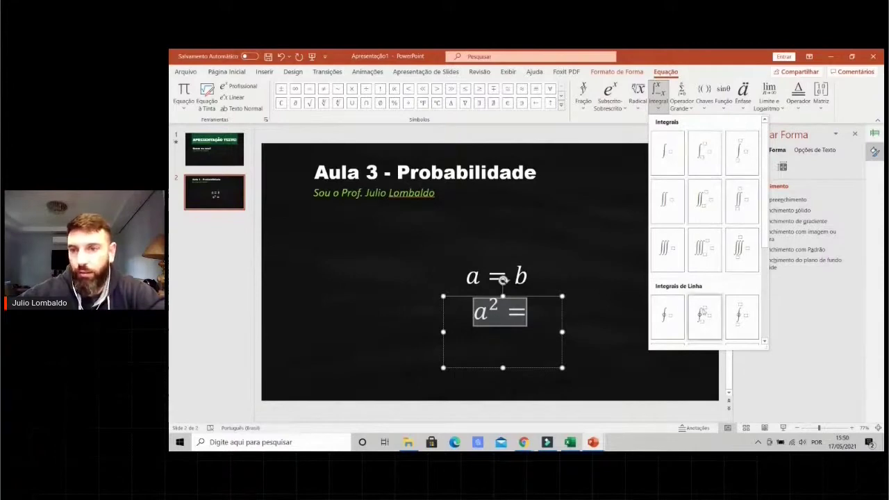
click(597, 322)
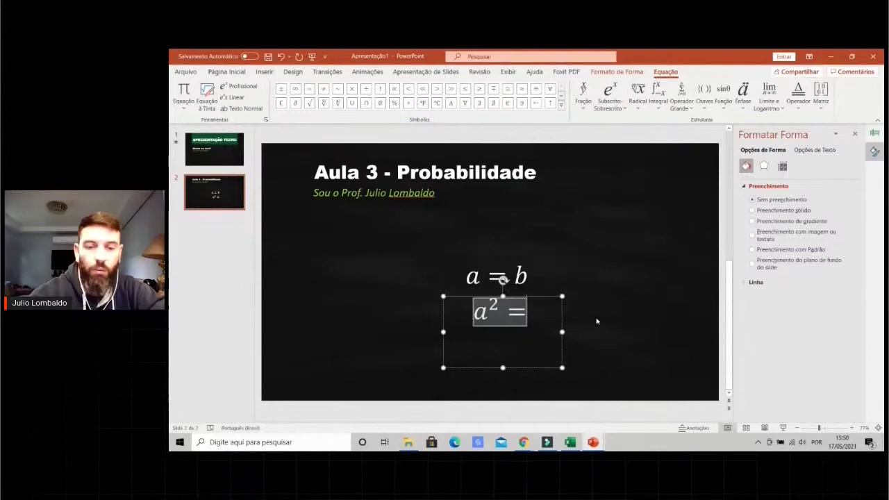
text(\int)
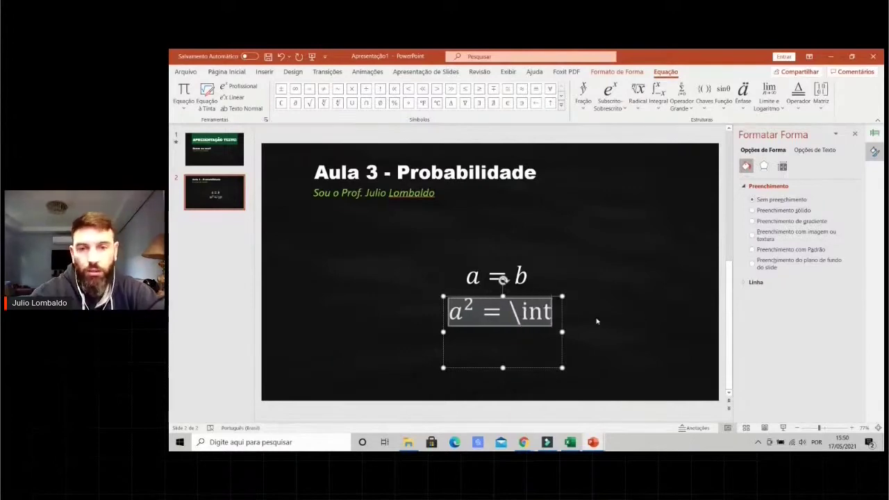
- Rebuild the integral after a² = with limits a and b, and widen the box to one line
key(space)
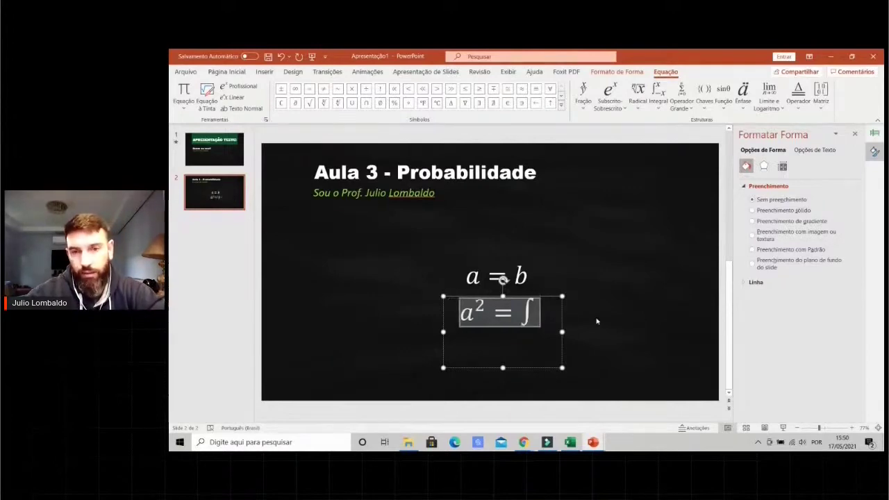
key(BackSpace)
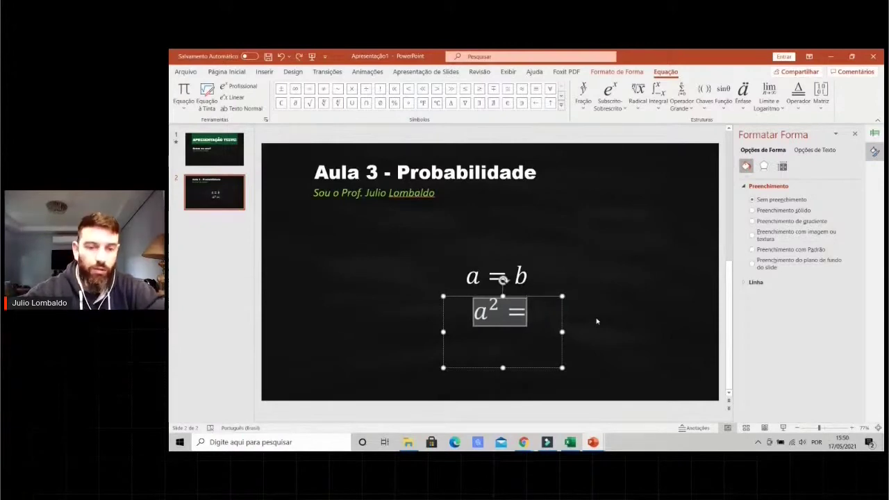
text( \int)
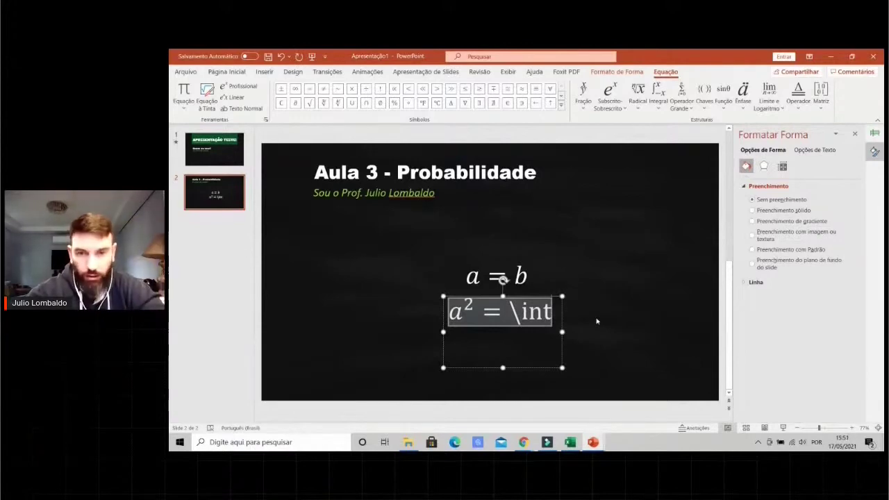
key(space)
text(a)
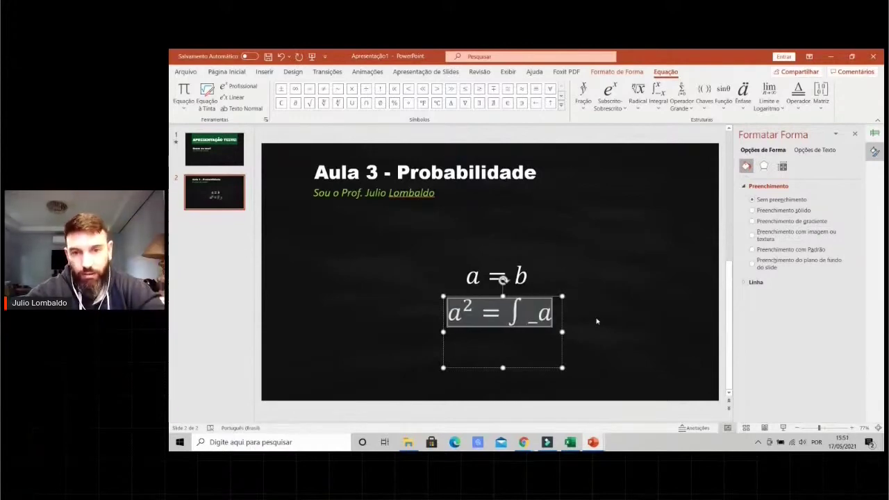
text(^b)
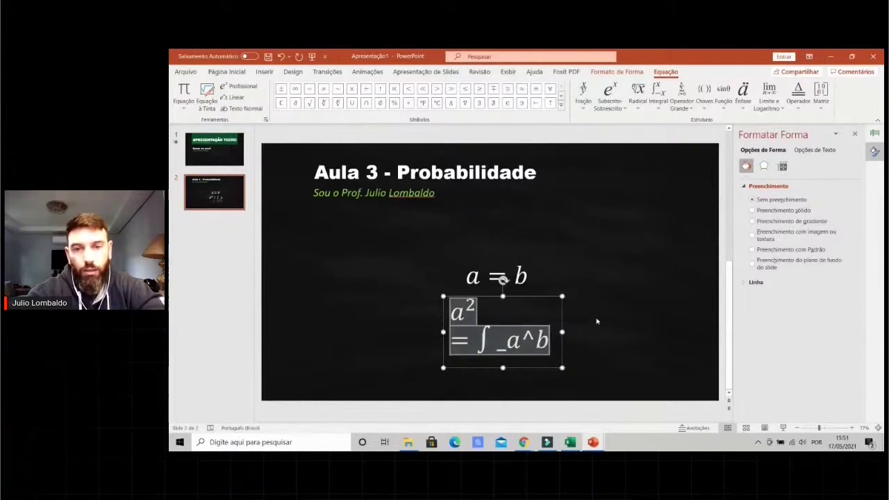
key(space)
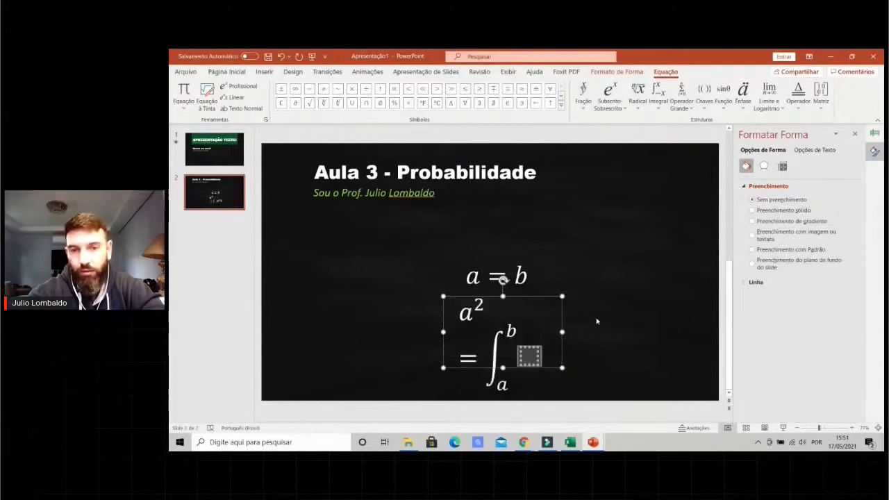
drag(562, 332, 587, 333)
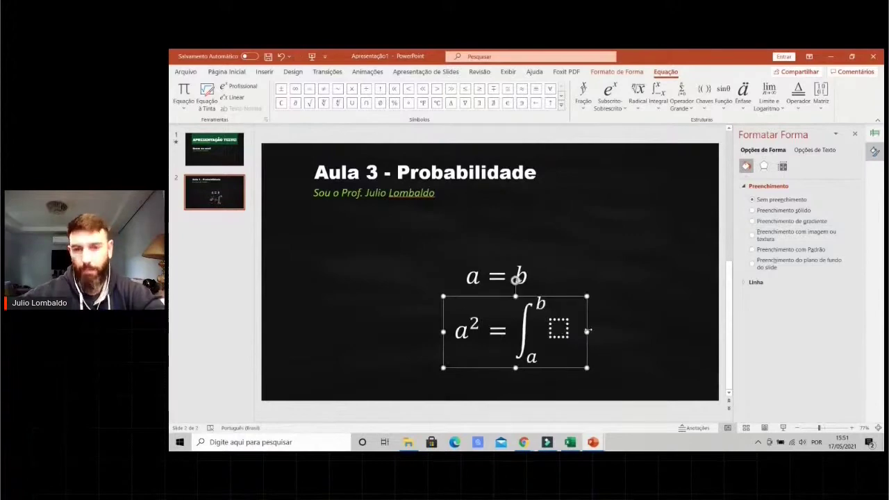
- Fill the integral's empty integrand slot with f(x)dx
click(585, 325)
click(586, 327)
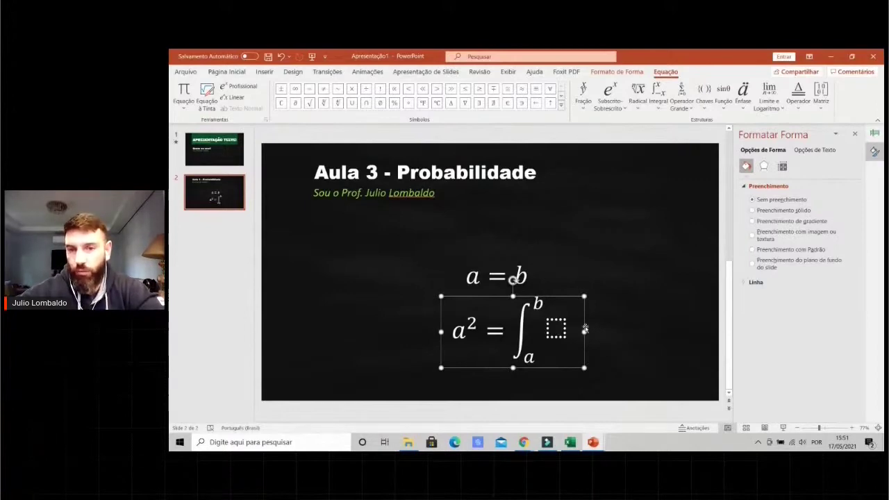
click(548, 332)
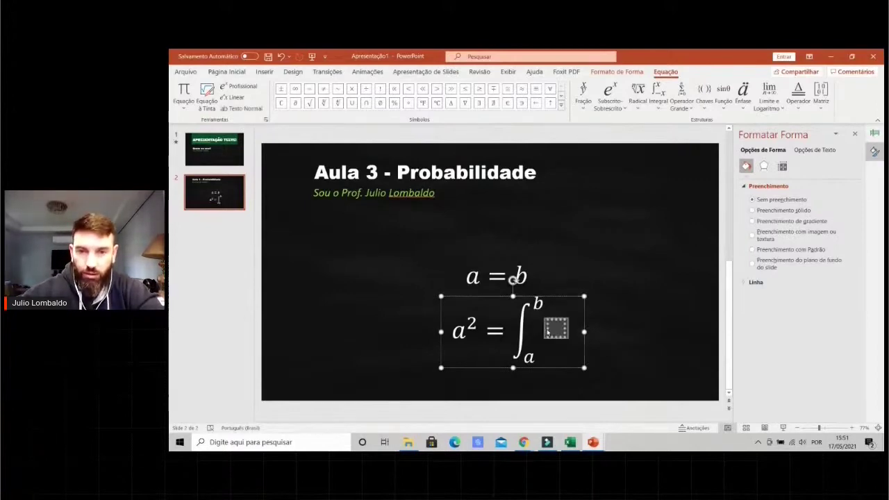
key(Left)
key(Left)
key(Left)
key(Left)
key(Right)
key(Right)
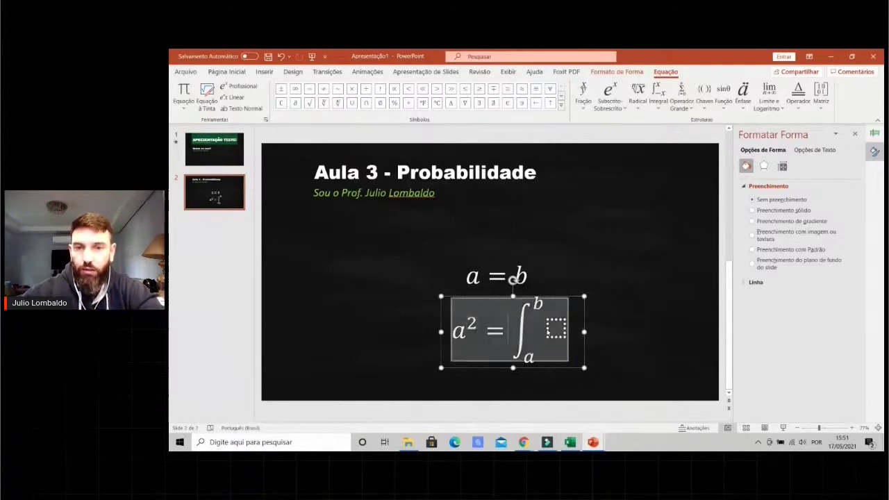
key(Right)
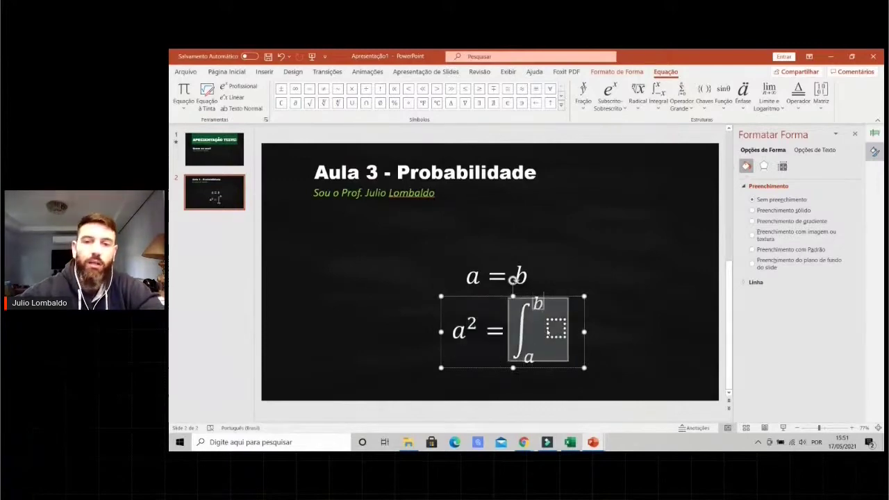
key(Right)
text(f()
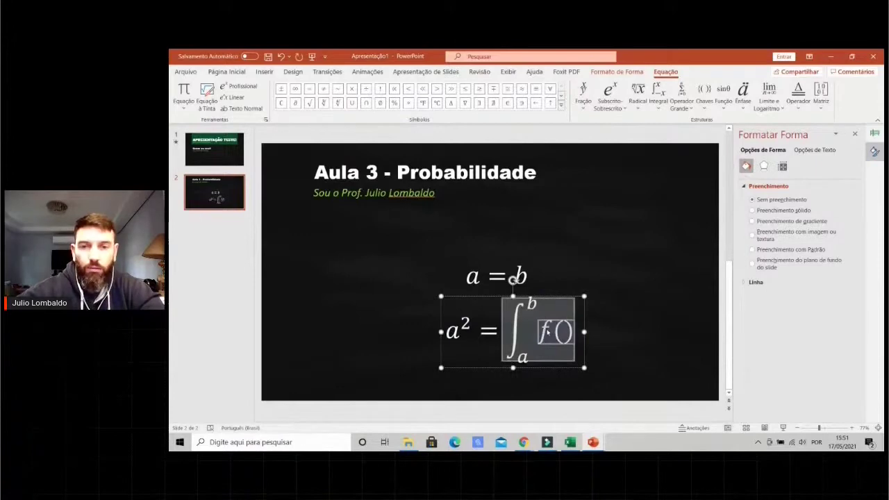
text(x)dx)
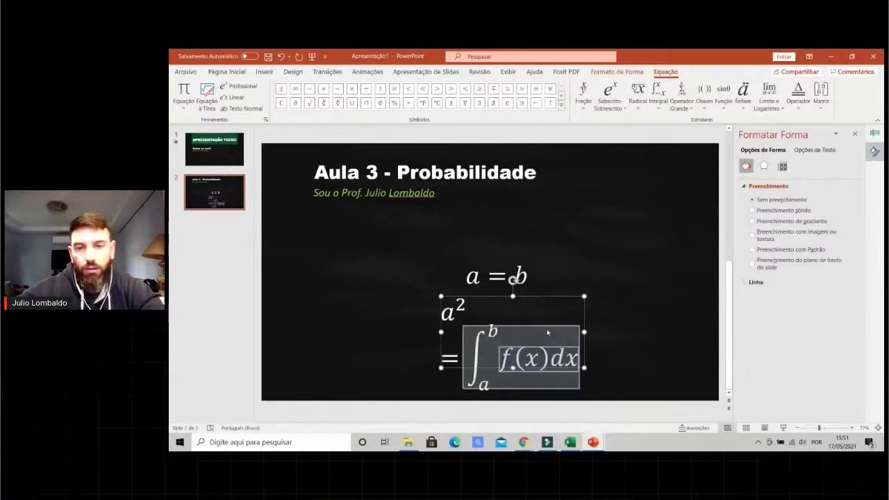
key(Escape)
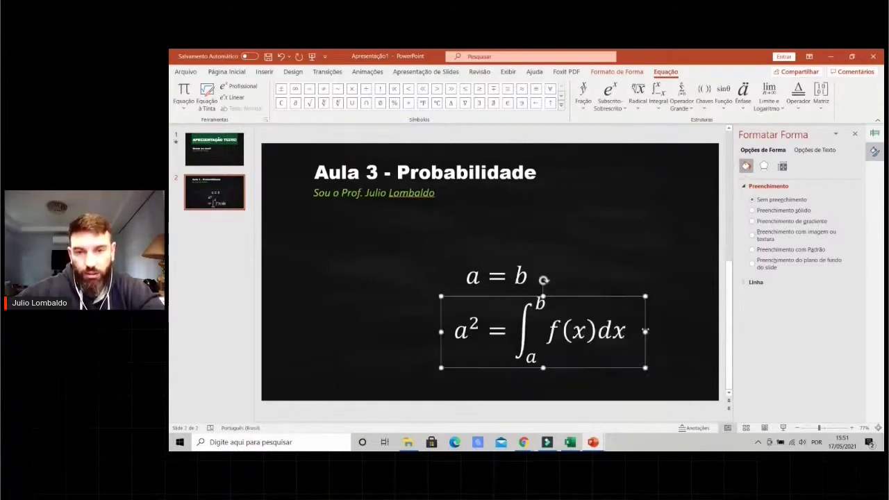
key(Escape)
- Replace a² with F(b) − F(a) and widen the equation box leftward onto one line
click(486, 334)
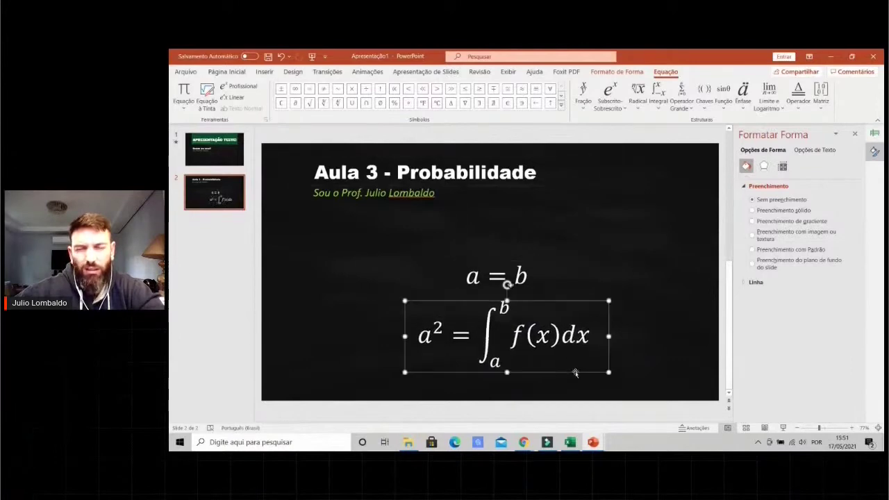
drag(415, 335, 449, 335)
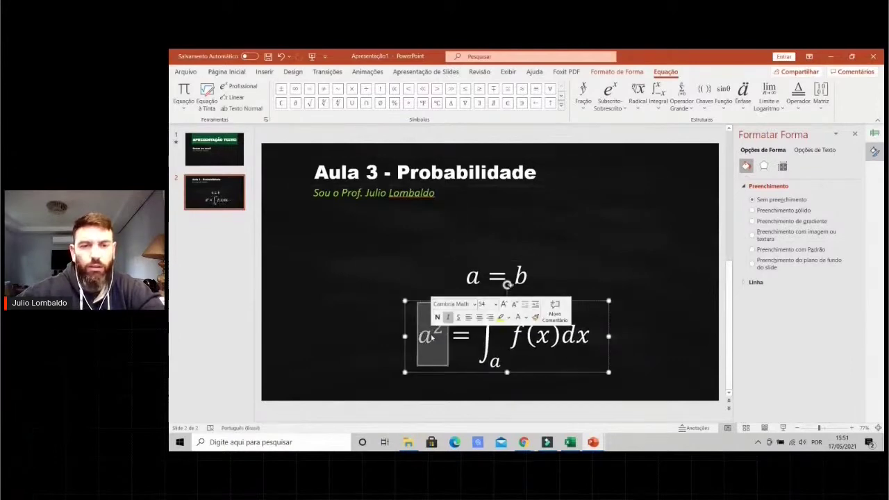
text(A)
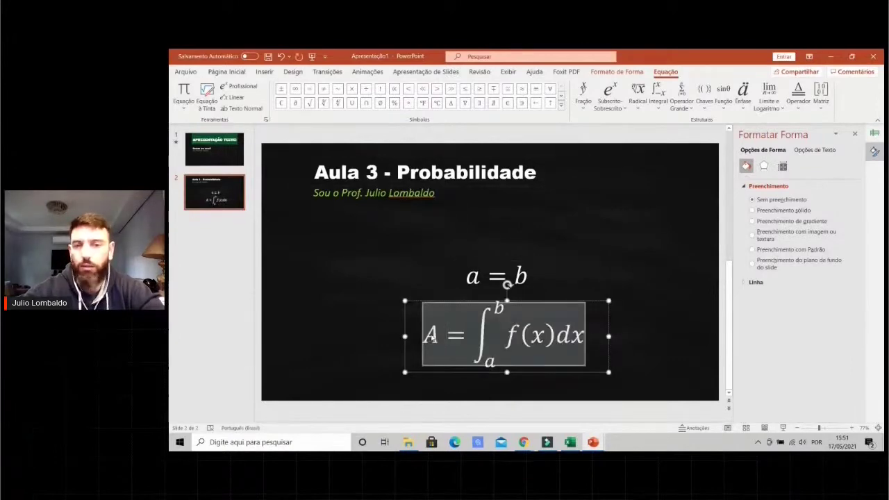
double_click(430, 337)
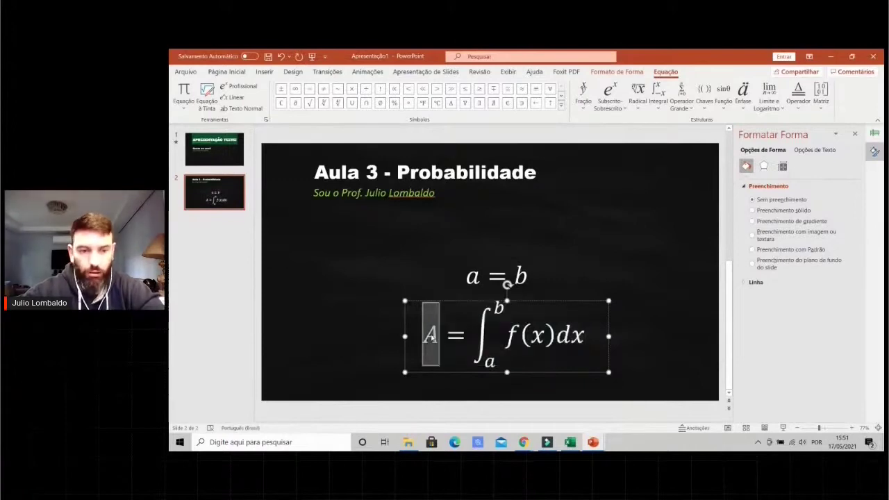
text(F(b))
key(Left)
text(b)
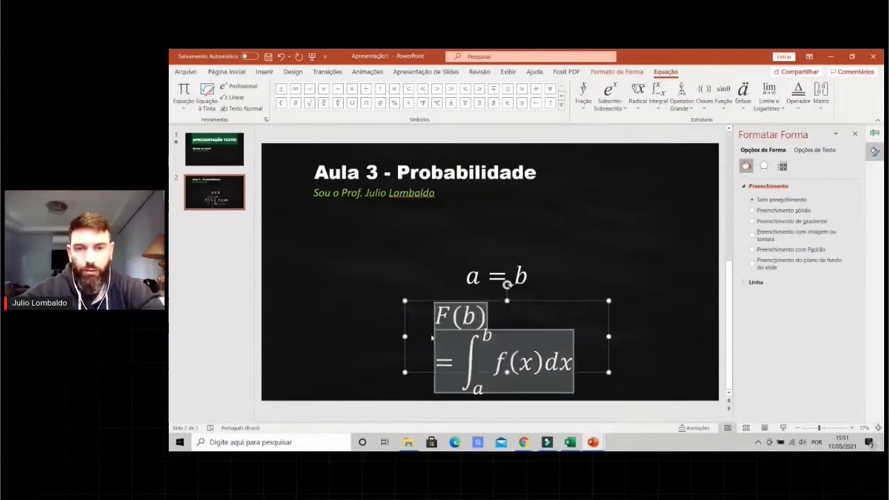
text(-F())
key(Left)
text(a)
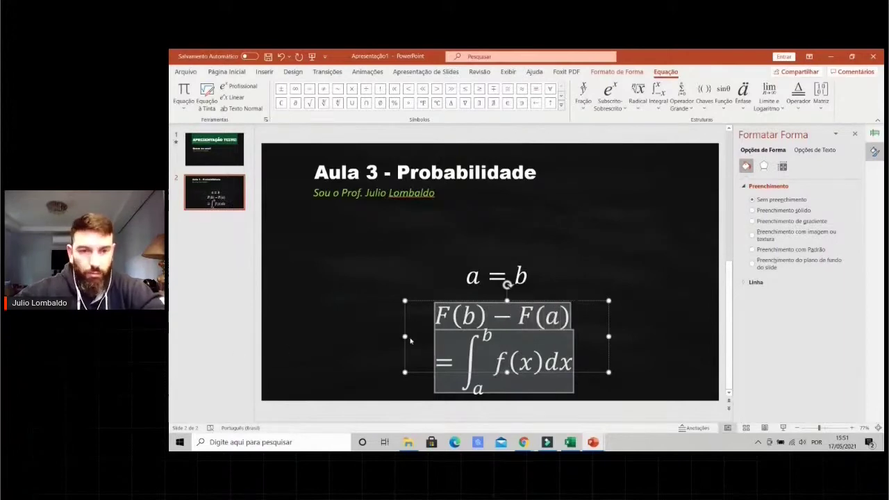
drag(410, 341, 304, 312)
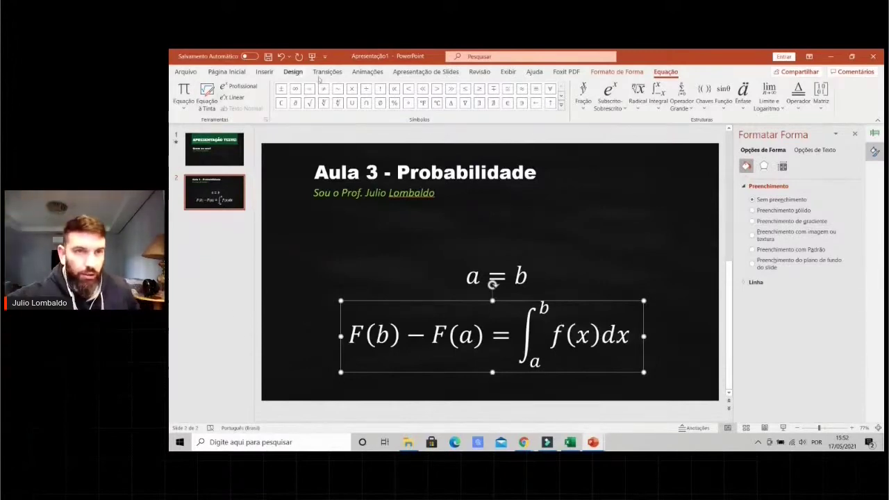
click(562, 97)
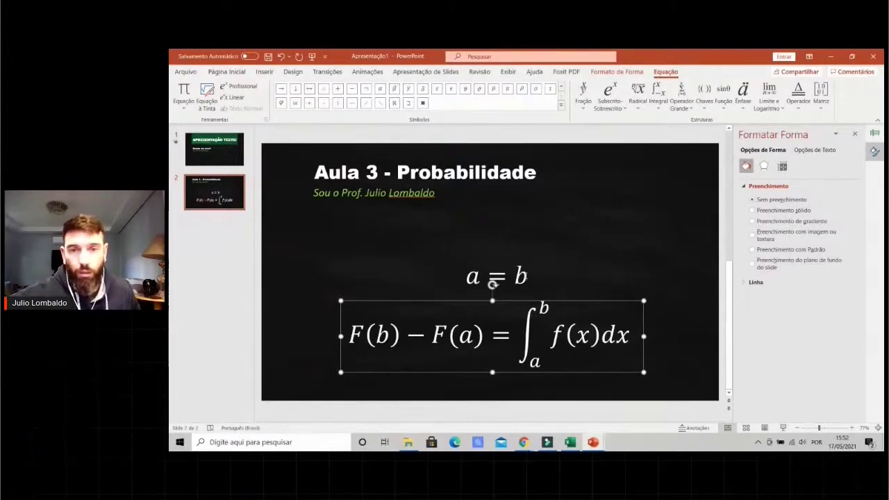
- Change the upper equation's letters to Greek, making it read α = β
click(492, 281)
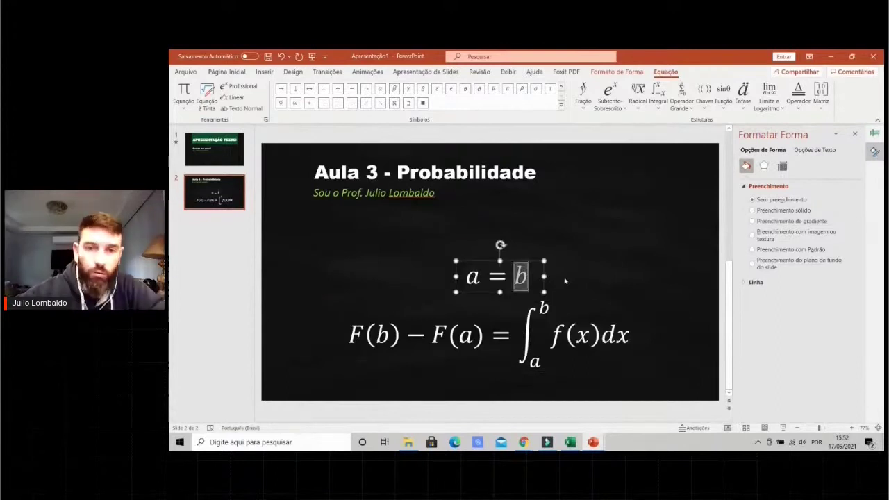
key(shift+Left)
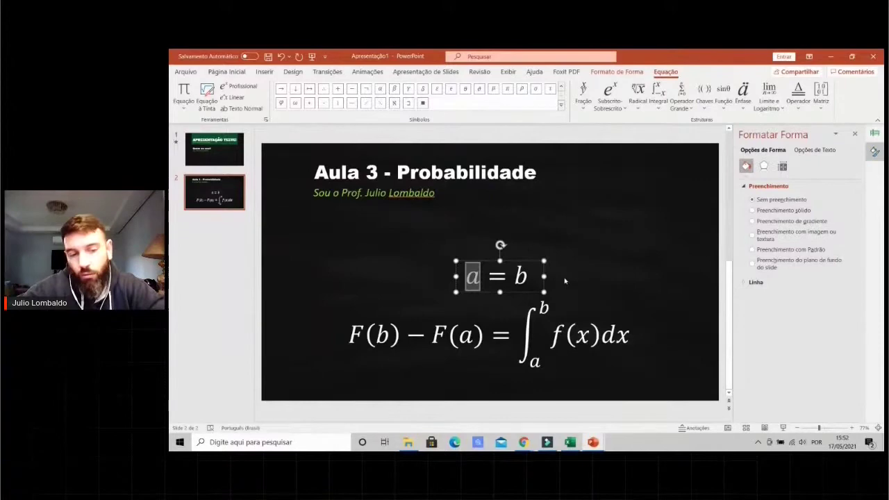
text(\alpha)
key(space)
key(shift+Left)
text(\beta)
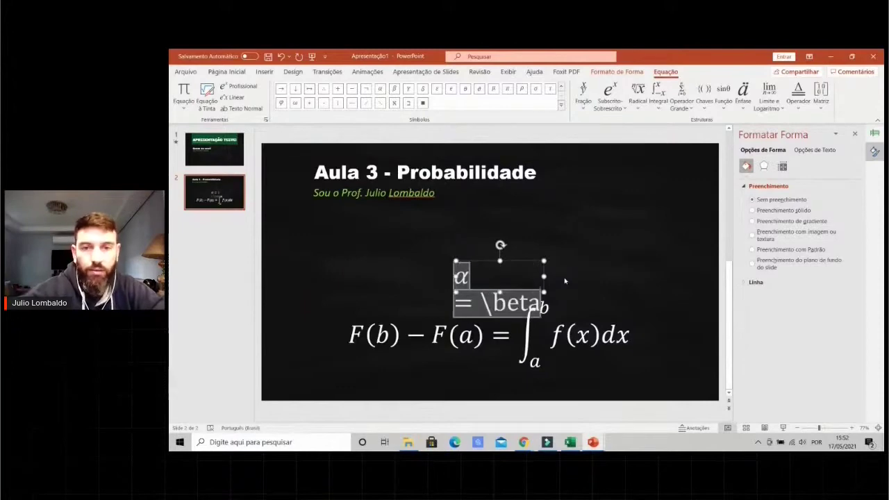
key(space)
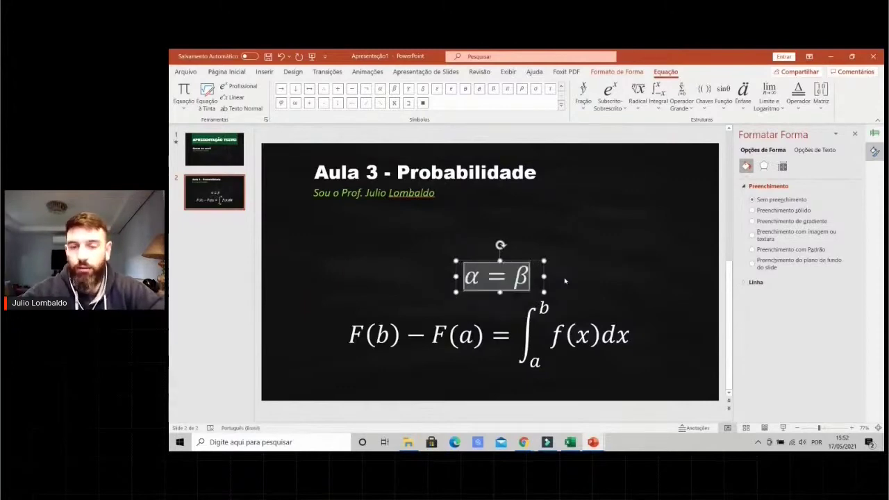
click(611, 280)
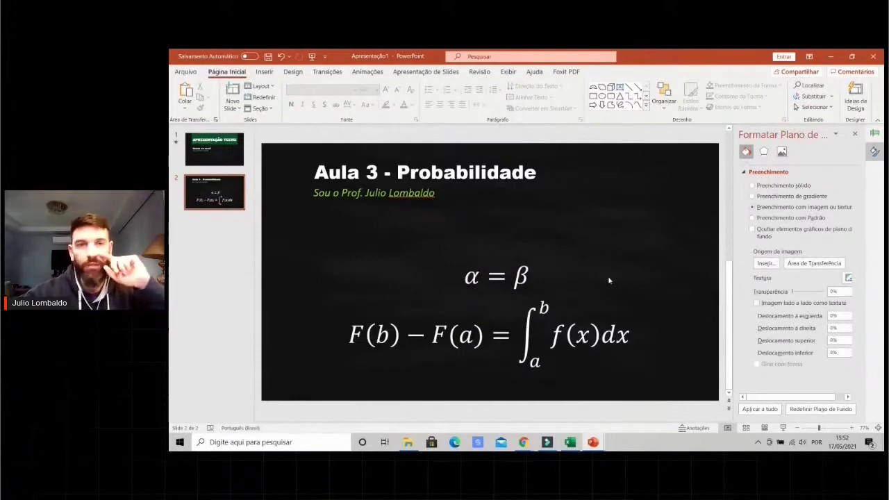
- Replace β with γ and then with capital Γ, giving α = Γ
click(495, 280)
key(shift+End)
text(\gamma)
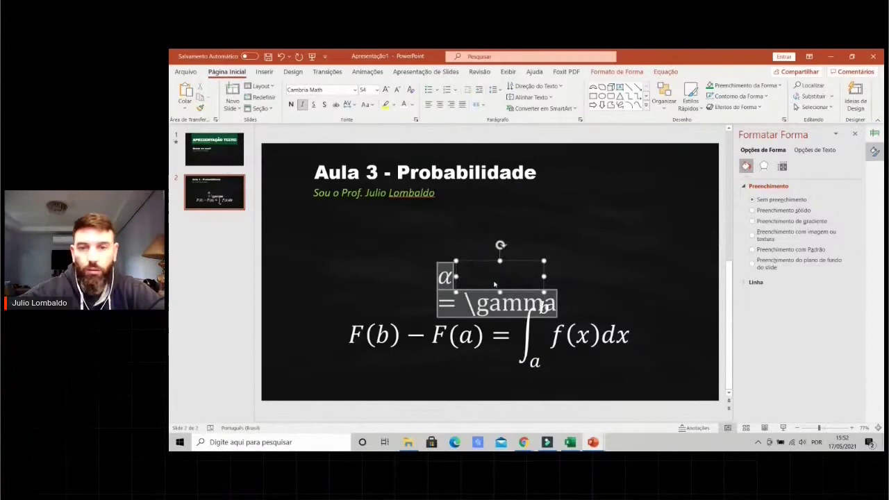
key(space)
click(589, 271)
click(521, 278)
double_click(521, 278)
text(\)
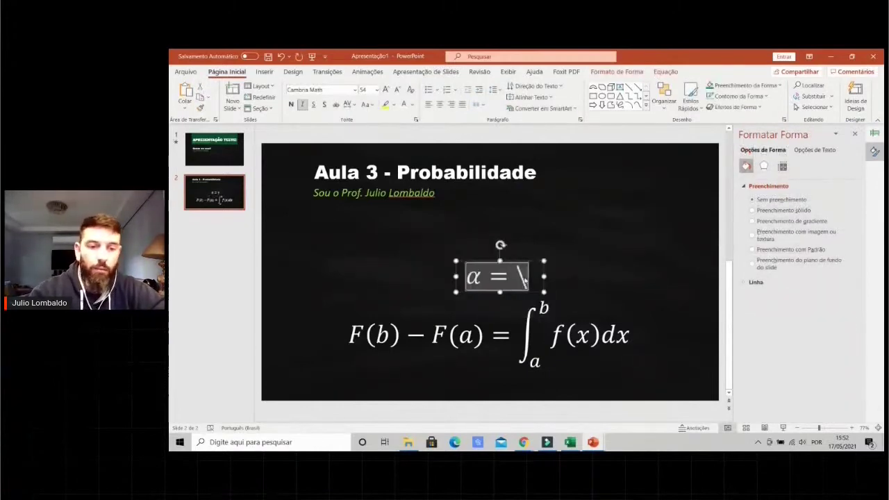
text(Gamma)
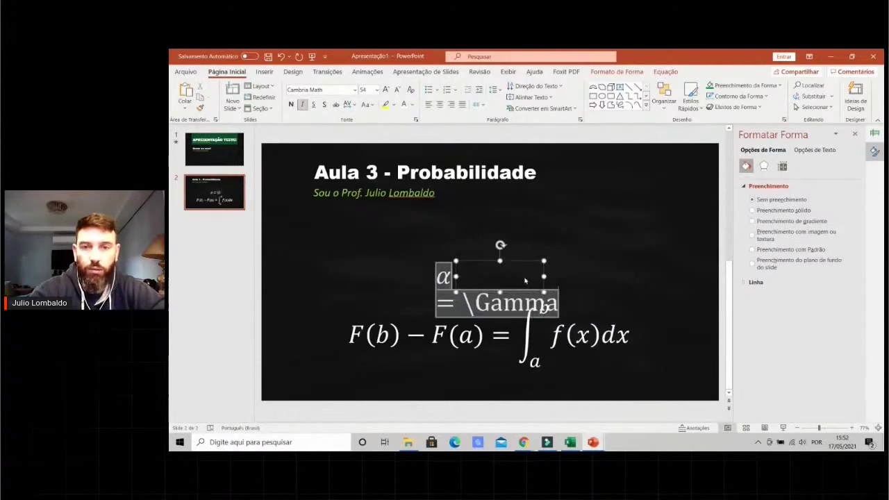
key(space)
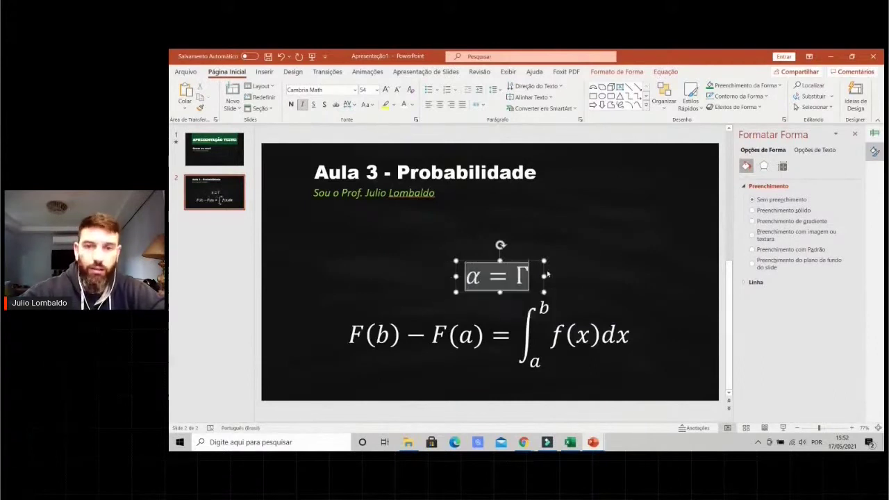
click(584, 272)
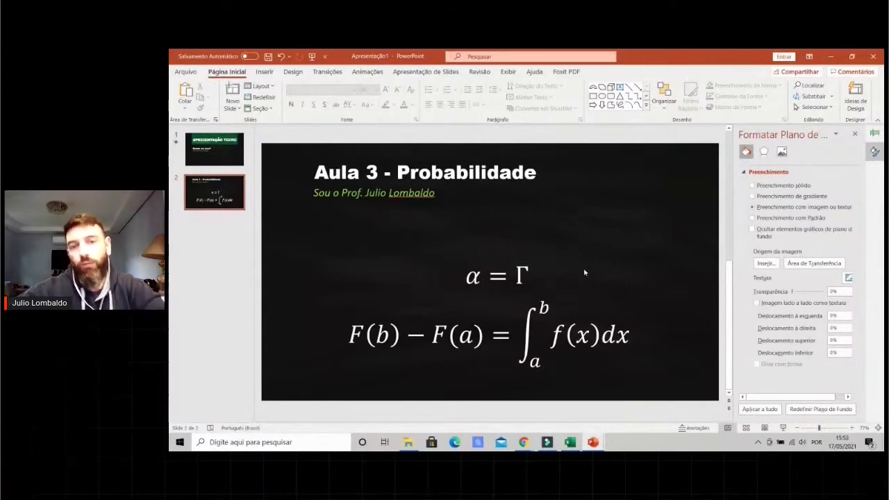
- Give the α = Γ equation a Float In entrance animation
click(503, 290)
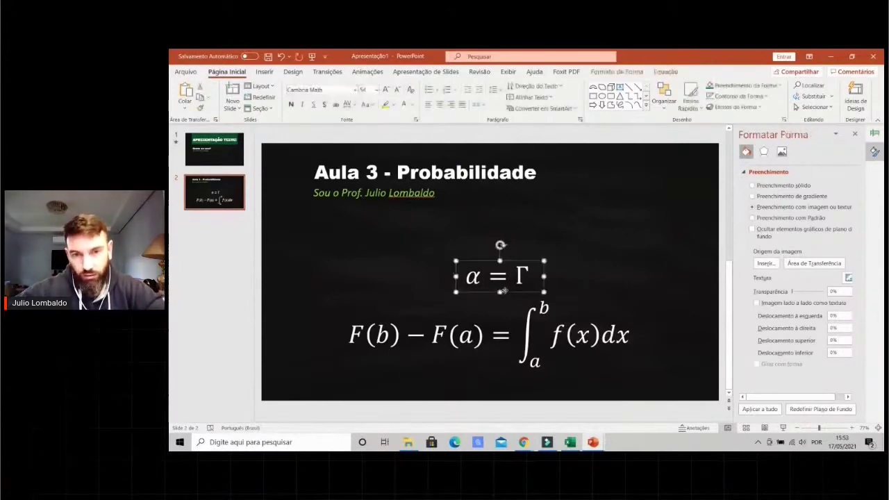
shift+click(481, 301)
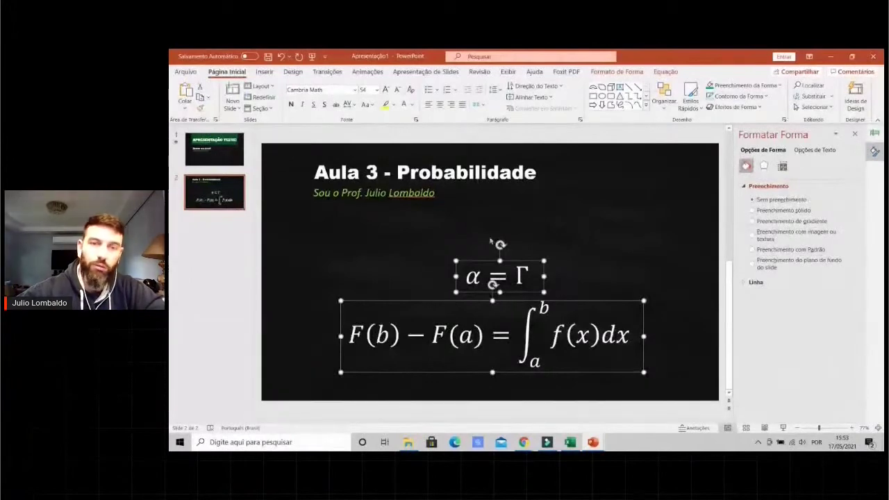
click(449, 232)
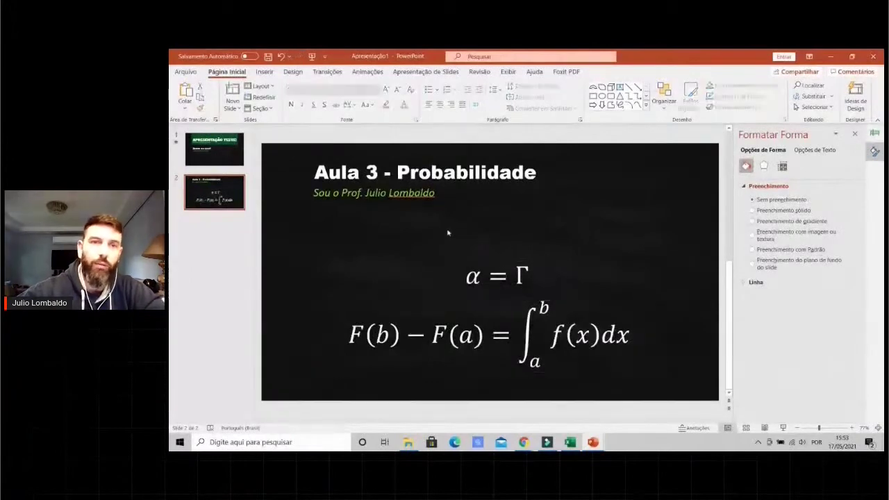
click(531, 275)
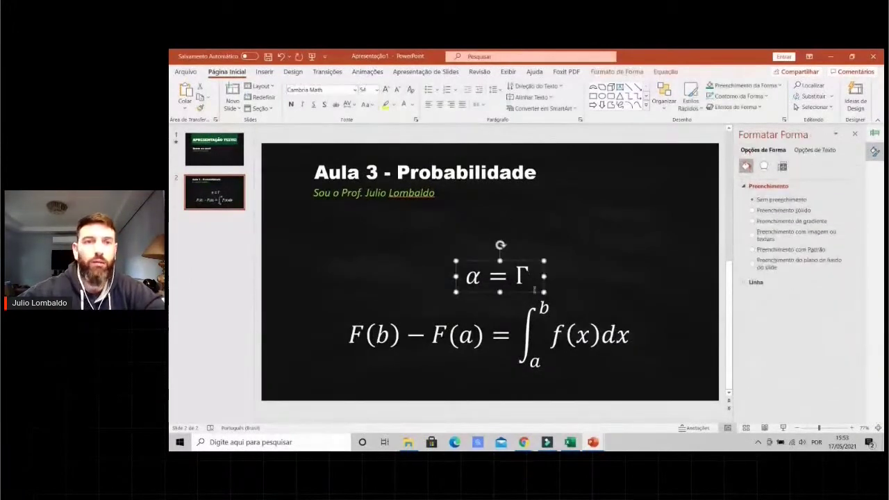
click(366, 71)
click(379, 95)
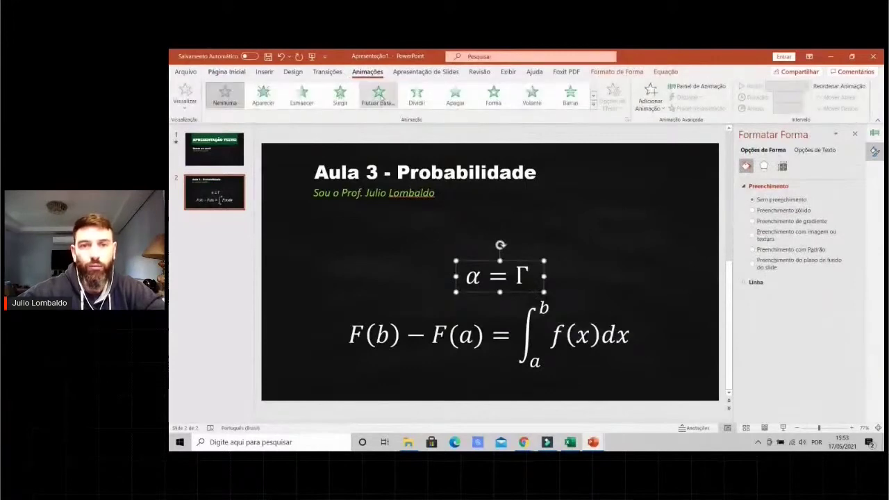
- Apply a Wipe animation from the left to the integral equation and start the slide show
click(545, 306)
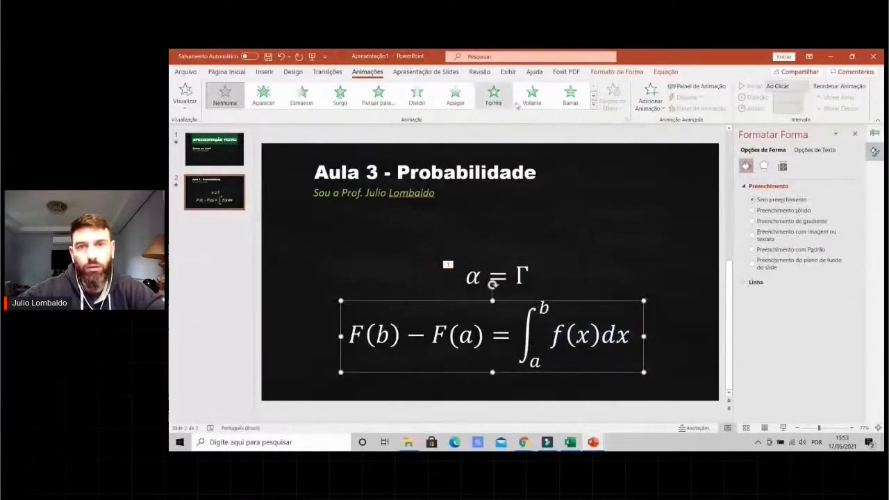
click(456, 98)
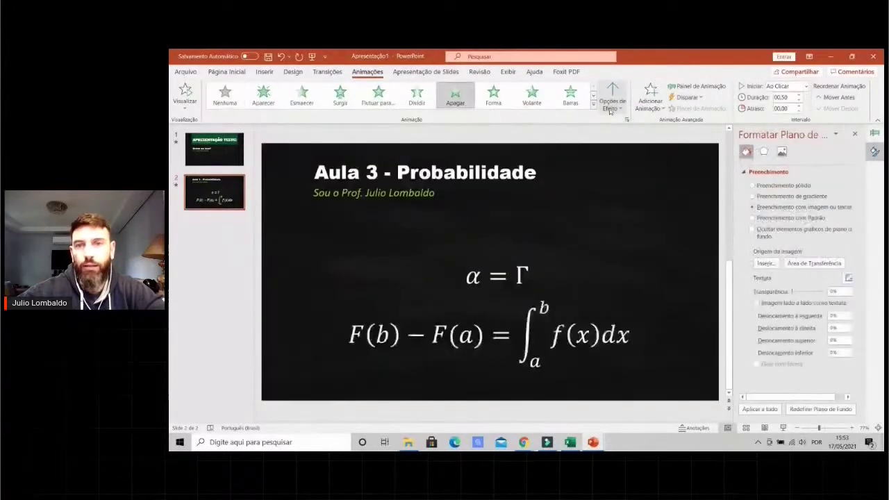
click(611, 97)
click(612, 162)
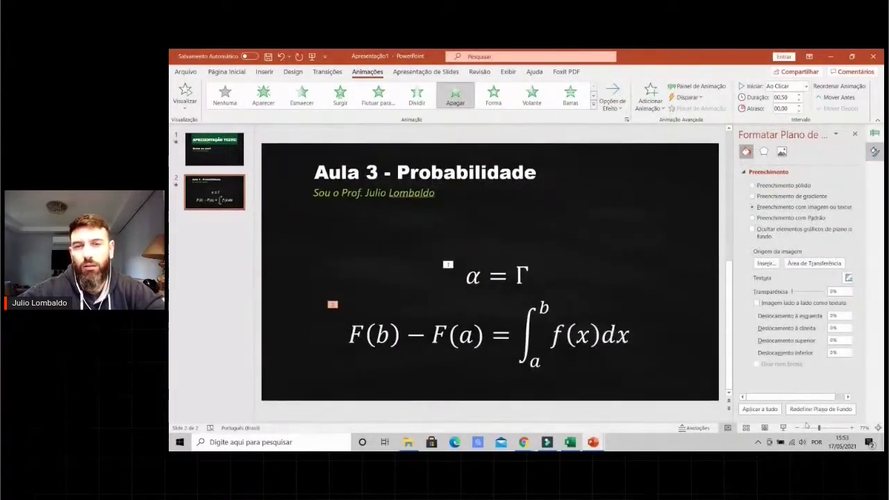
click(783, 429)
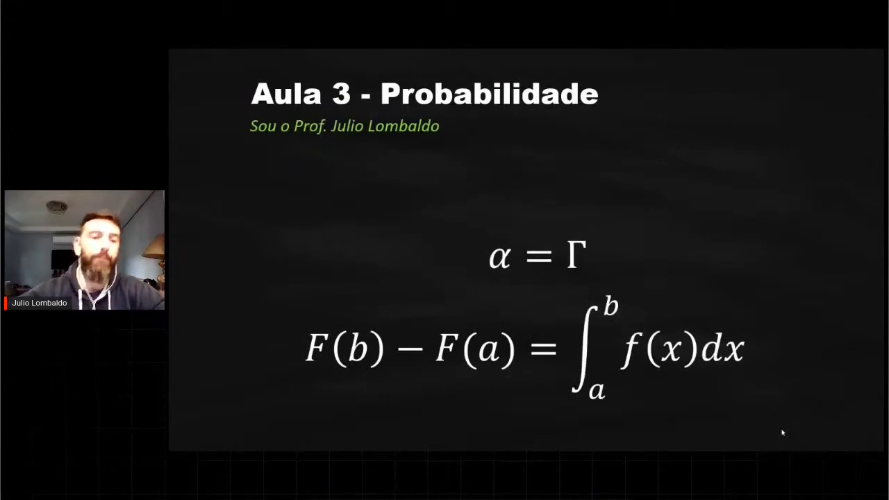
- End the running slide show with Esc
key(Escape)
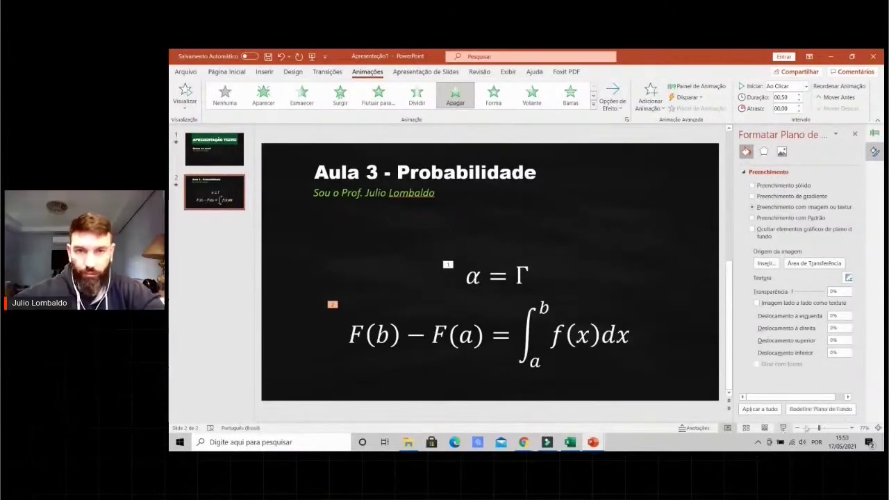
- Drag the α = Γ and integral equations up together to sit just below the subtitle
click(579, 233)
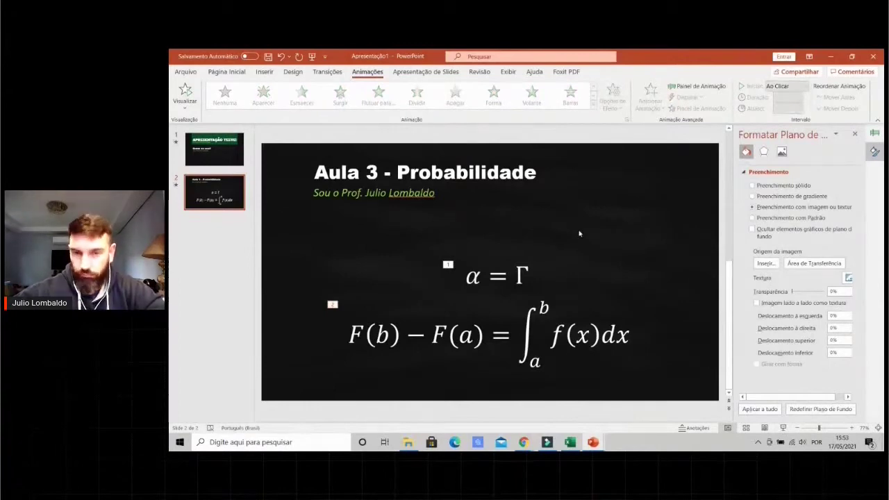
click(518, 289)
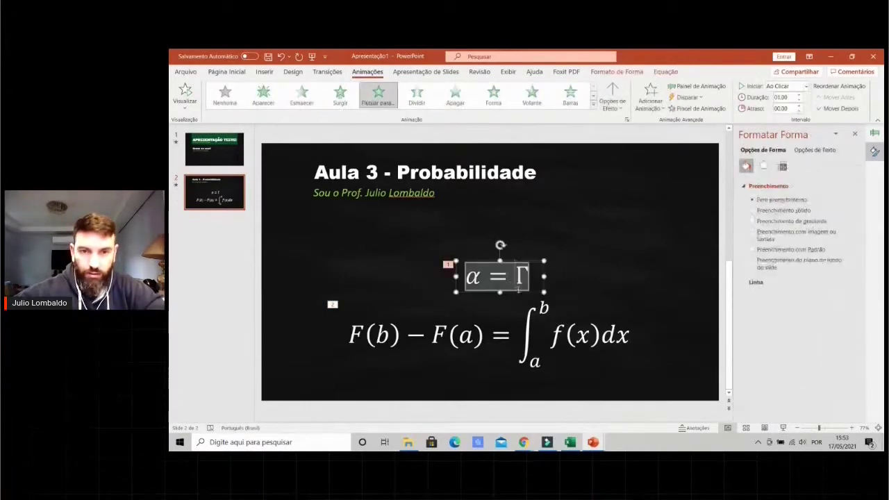
drag(519, 291, 523, 304)
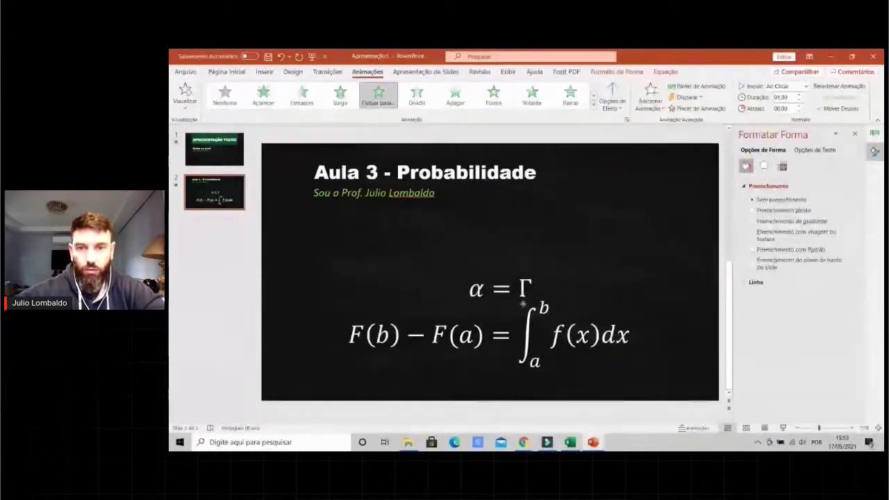
click(569, 326)
click(533, 281)
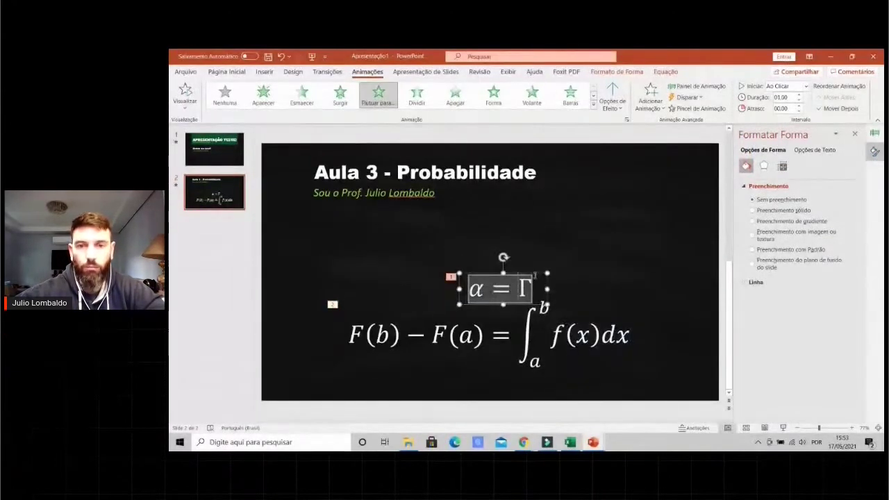
shift+click(533, 323)
drag(533, 323, 499, 201)
click(574, 200)
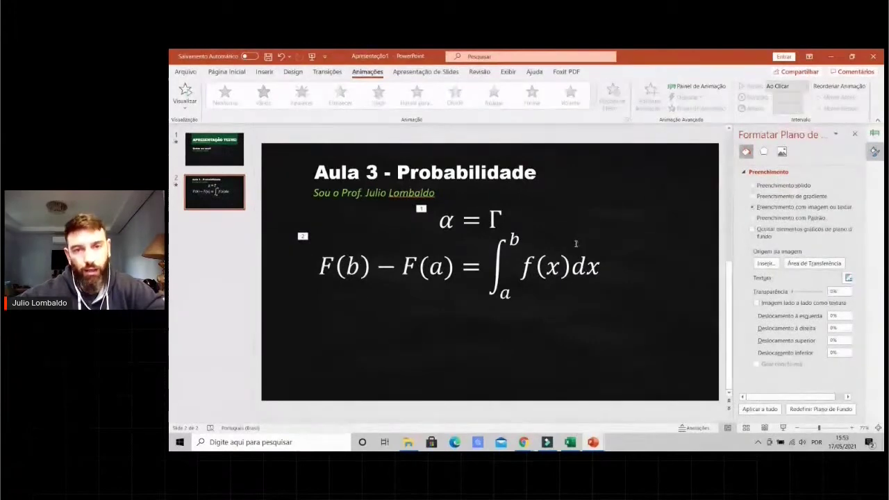
click(521, 270)
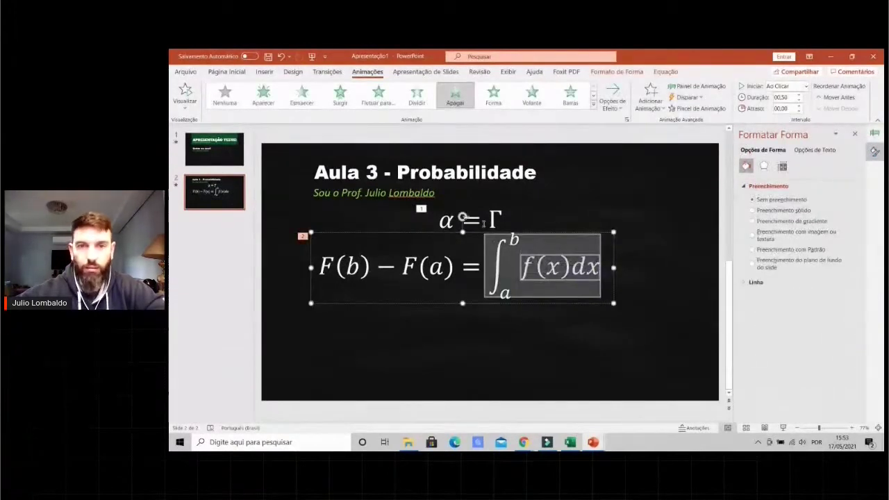
shift+click(483, 223)
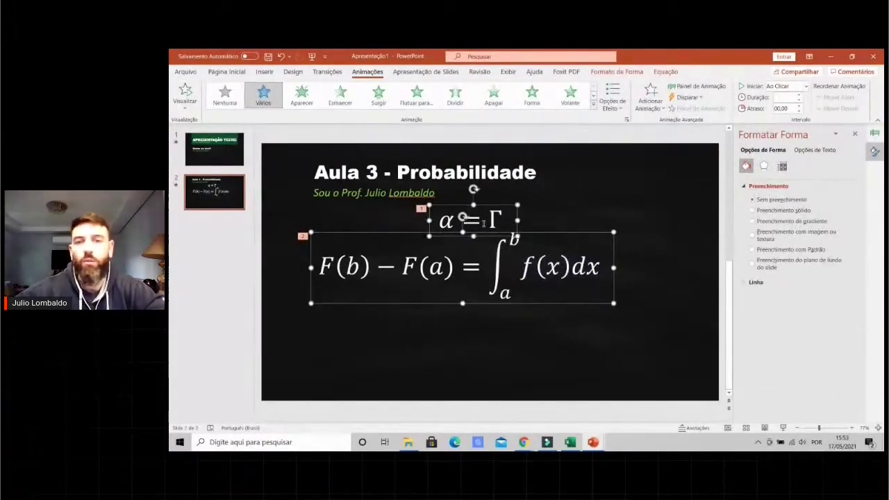
click(581, 213)
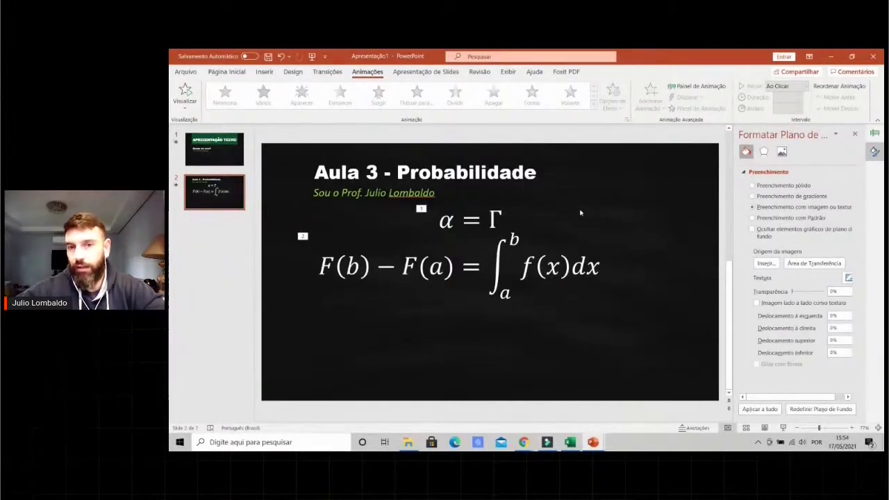
click(496, 252)
- Duplicate the integral equation box and place the copy below the original
click(532, 308)
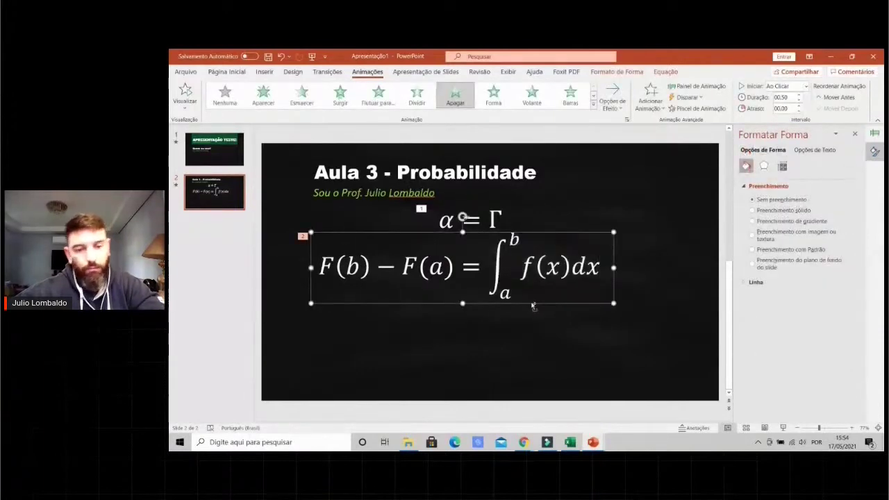
key(ctrl+c)
key(ctrl+v)
drag(537, 309, 532, 384)
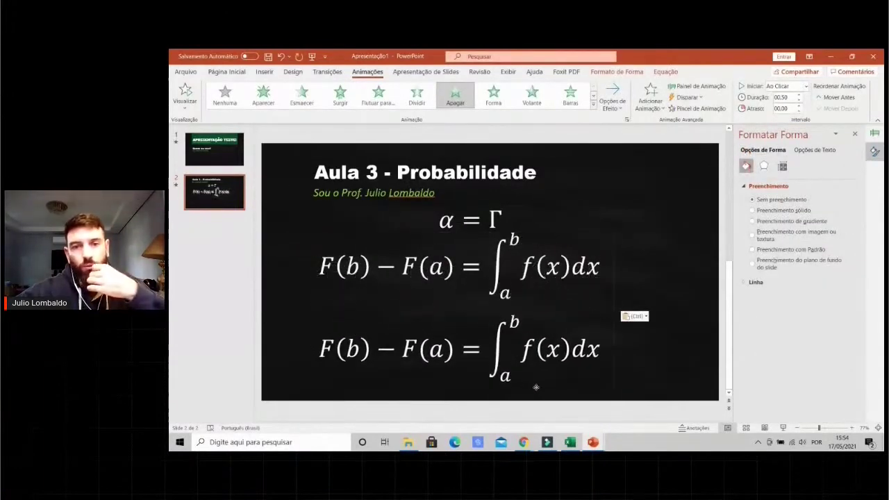
click(532, 383)
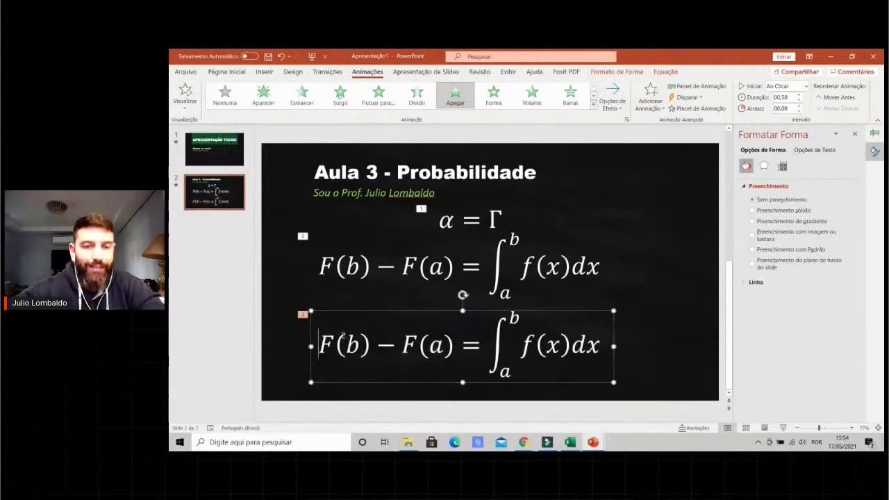
right_click(740, 364)
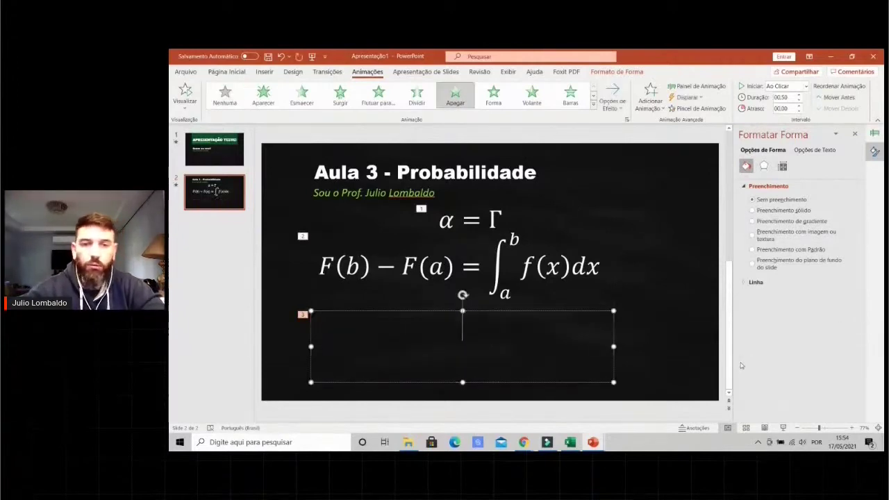
- Replace the copy's text with 'a^2+b^2=c^2;P(a)', fixing typos along the way
text(aomvvbobvw)
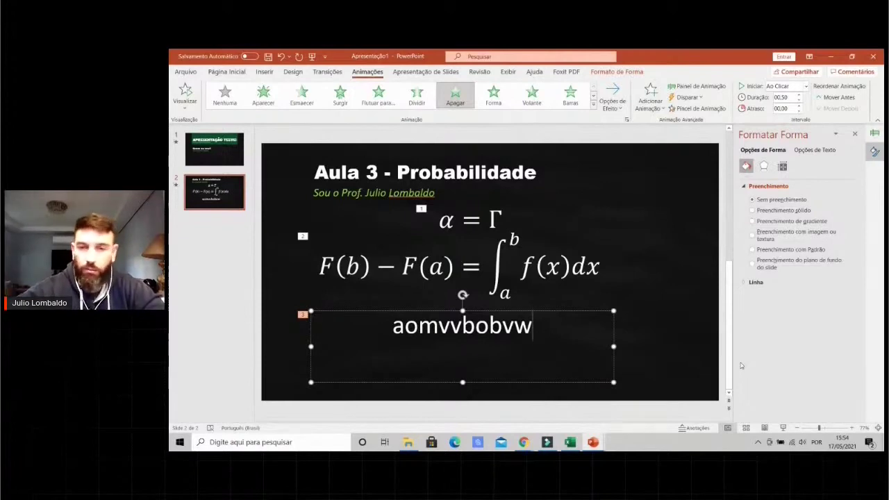
key(shift+Left)
key(shift+Left)
key(shift+Left)
key(shift+Left)
key(shift+Left)
key(shift+Left)
key(shift+Left)
key(shift+Left)
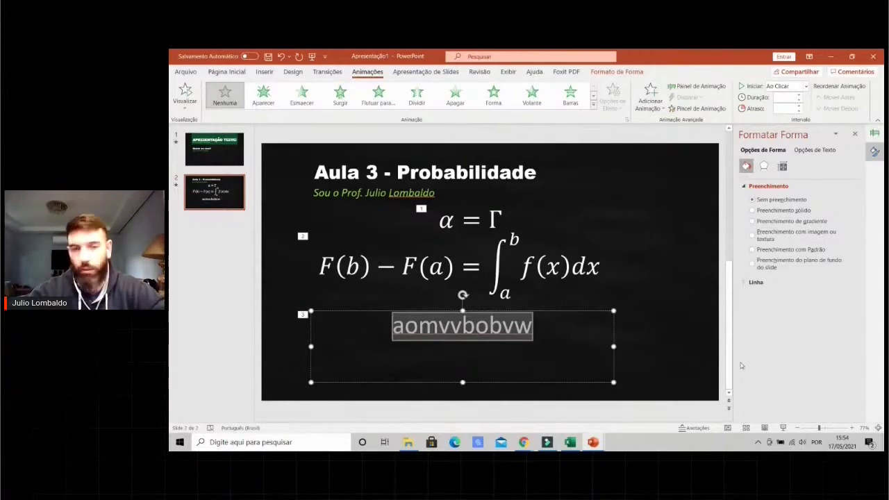
text(a)
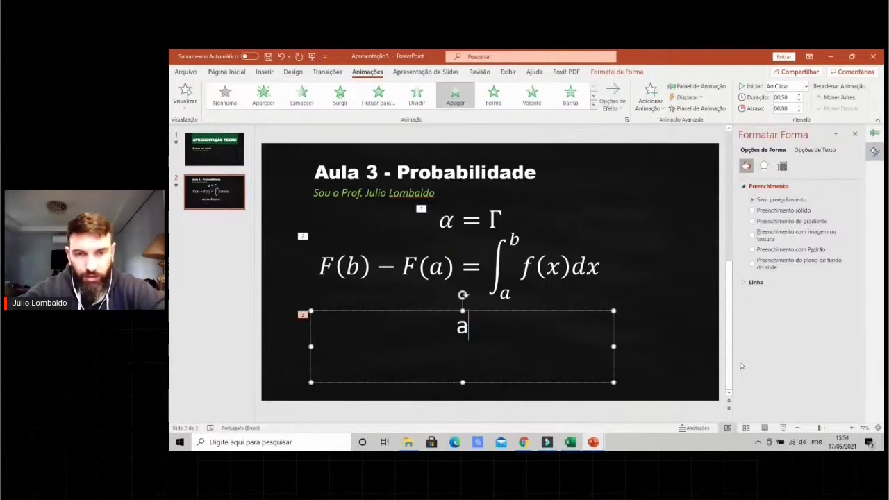
text(^2)
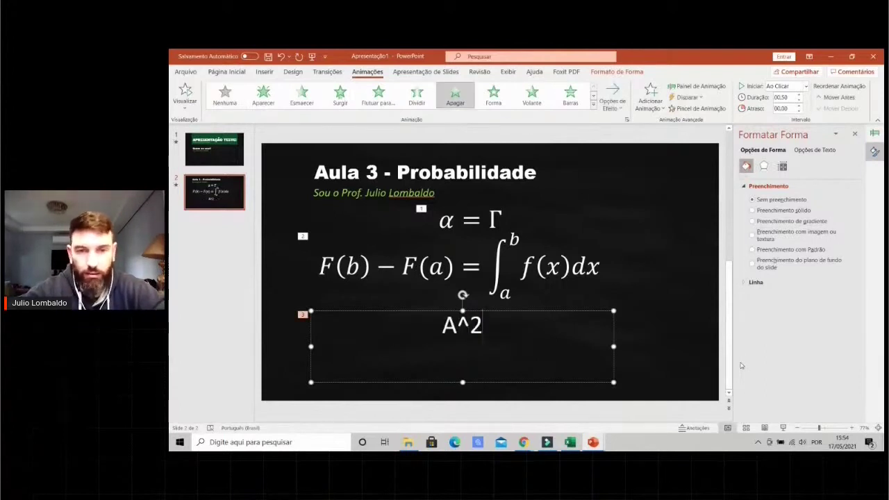
key(Left)
key(Left)
key(shift+Left)
text(a)
key(End)
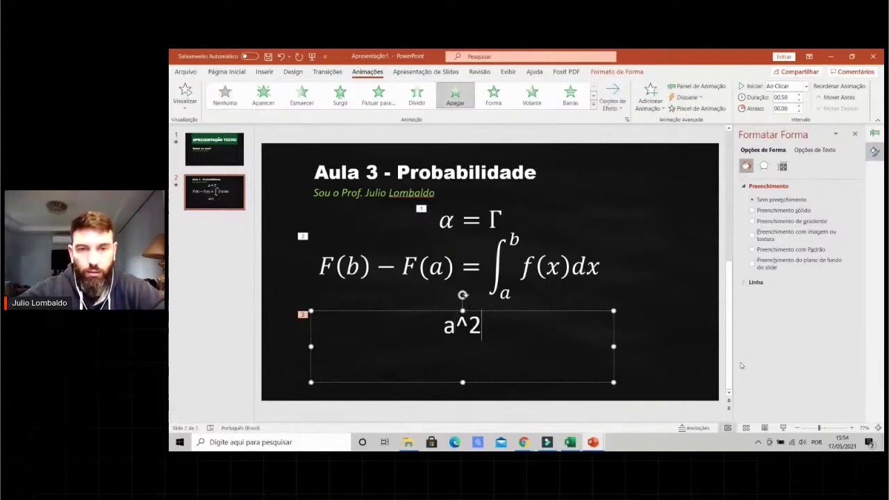
text(+b^2)
key(BackSpace)
key(BackSpace)
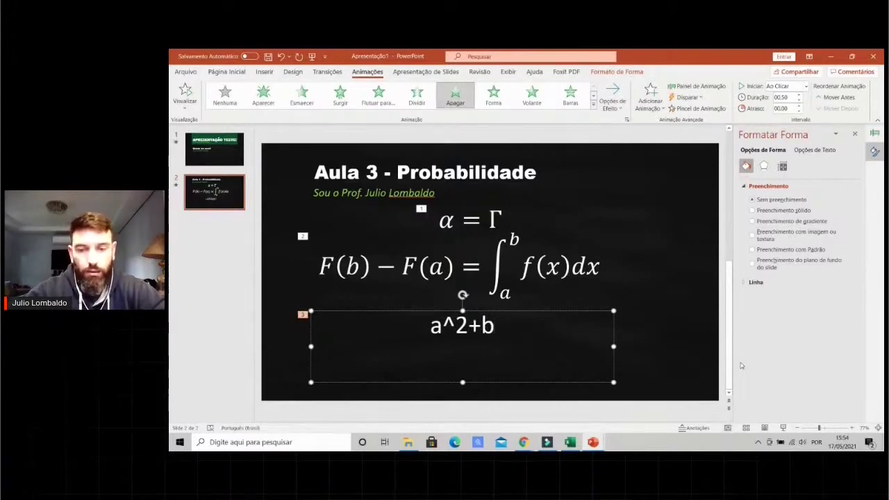
text(^2=)
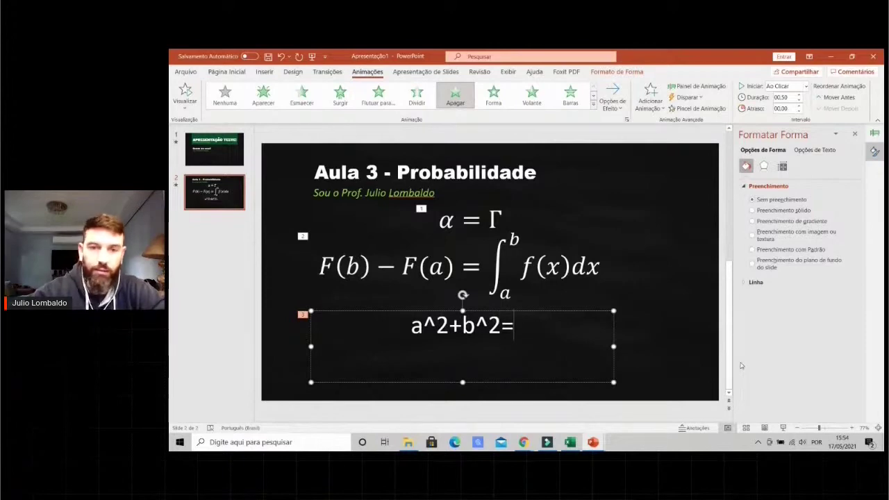
text(c)
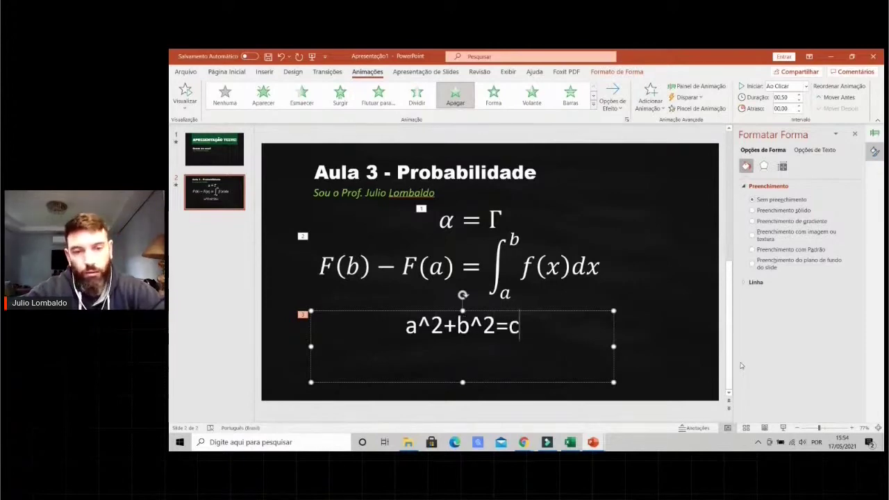
text(^2)
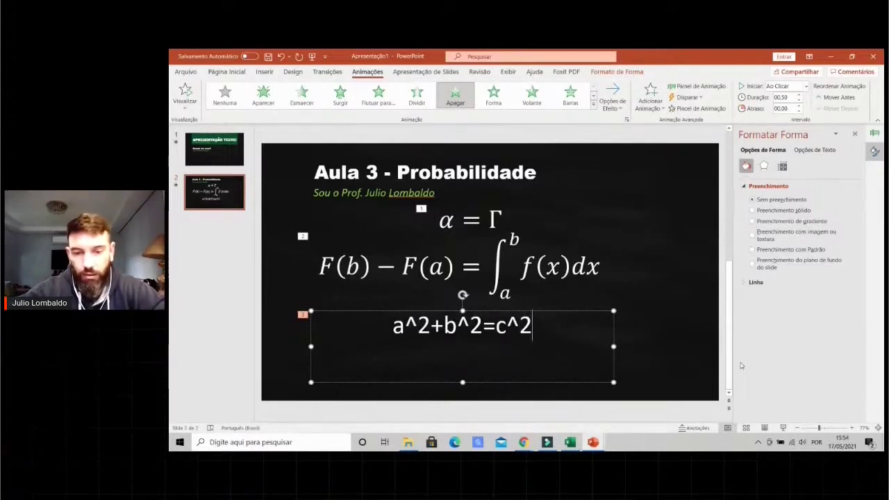
text(;)
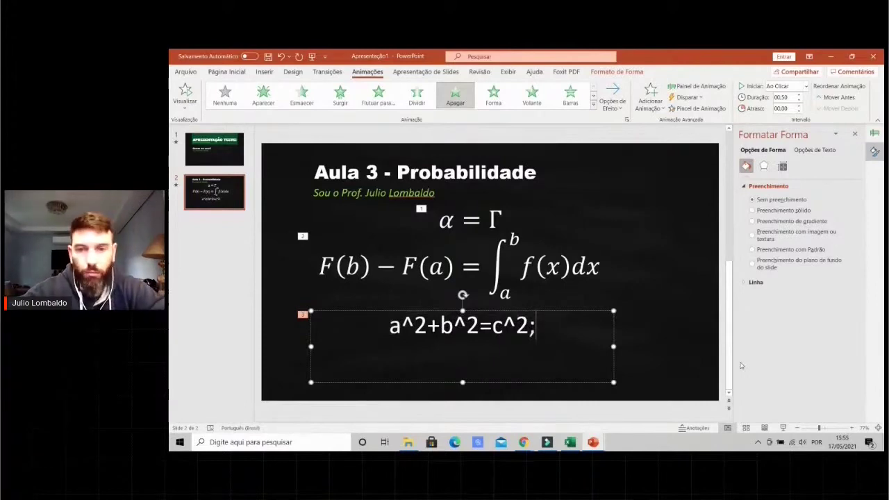
text(P()
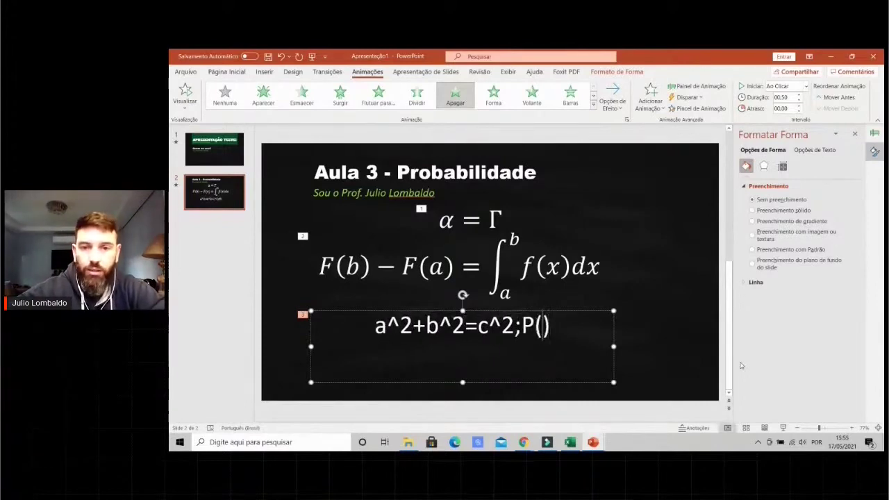
text(a))
- Insert '0\leq' before P(a) and '\leq 1' at the end of the line
key(Left)
key(Left)
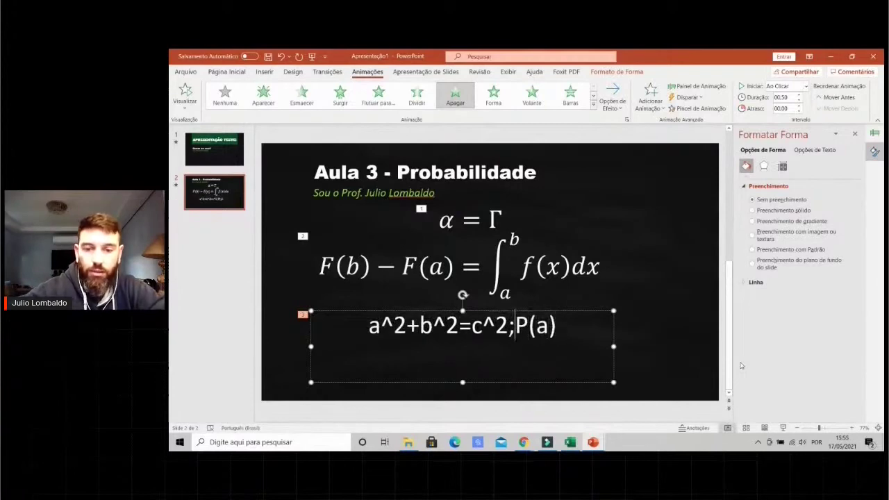
text(0)
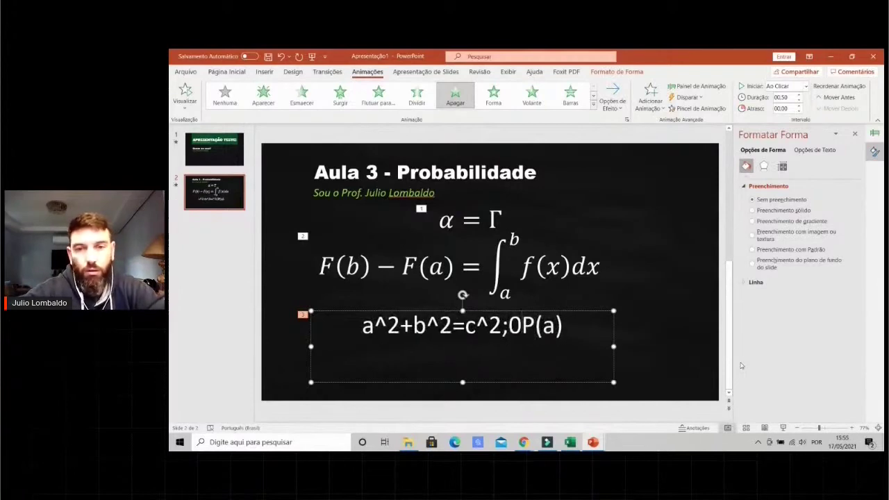
text(\leq)
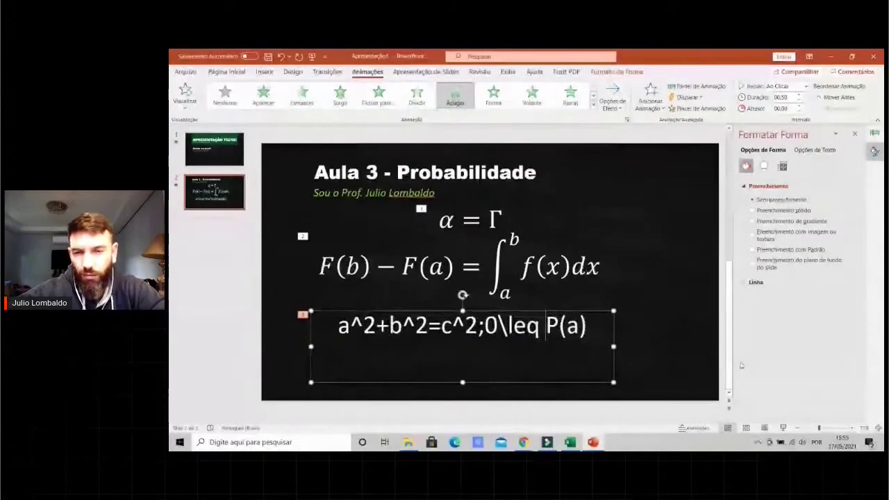
key(End)
text(\çeq)
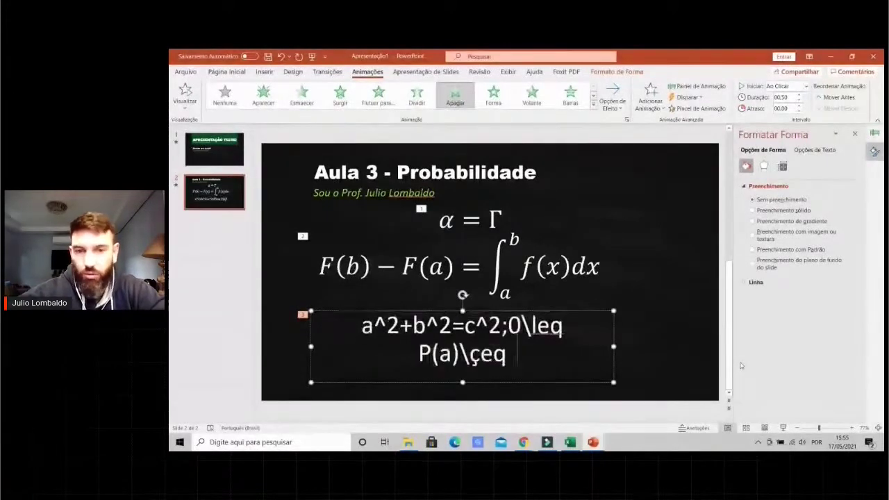
key(BackSpace)
text(l)
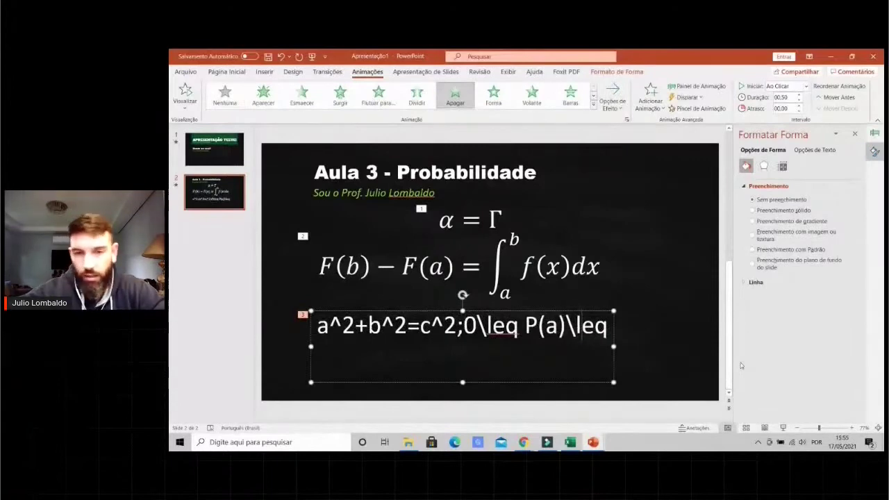
text( 1)
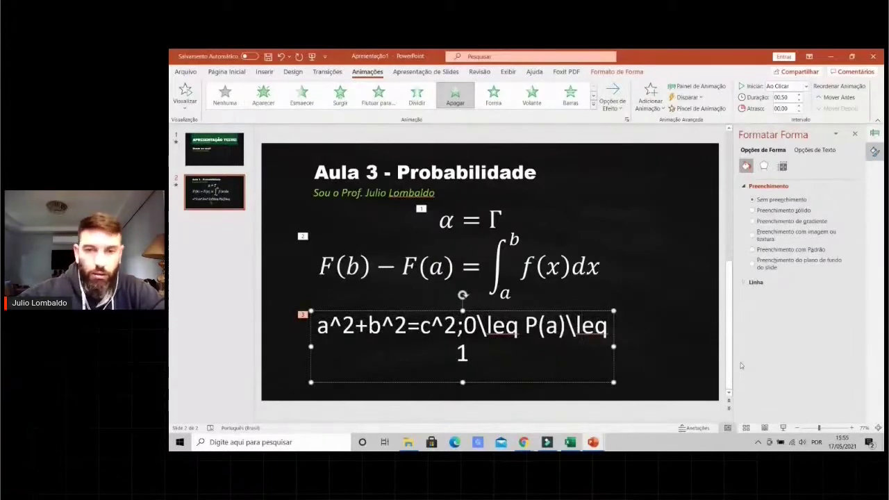
- Resize the text box and convert its text into an equation with Alt+=
drag(612, 346, 648, 346)
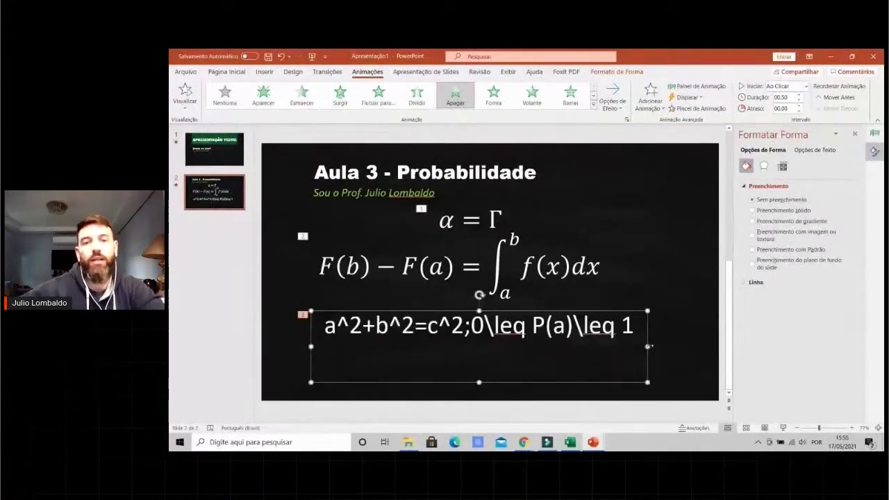
drag(479, 382, 479, 352)
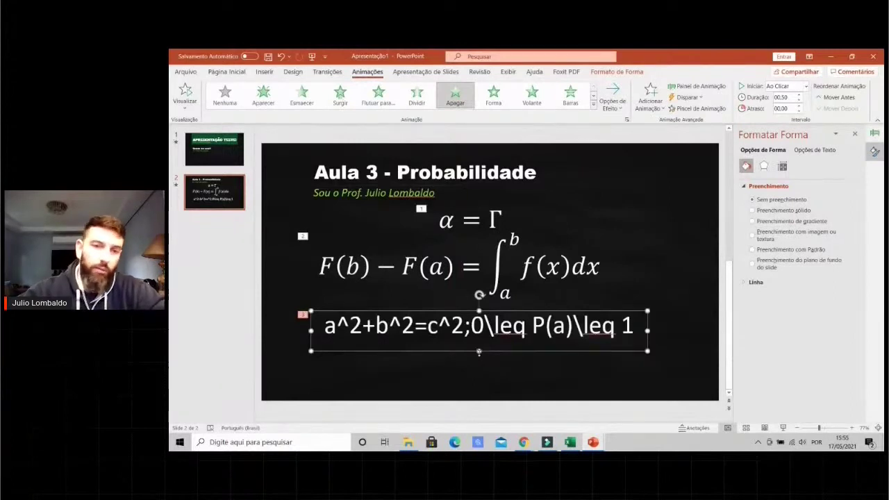
click(401, 325)
key(Left)
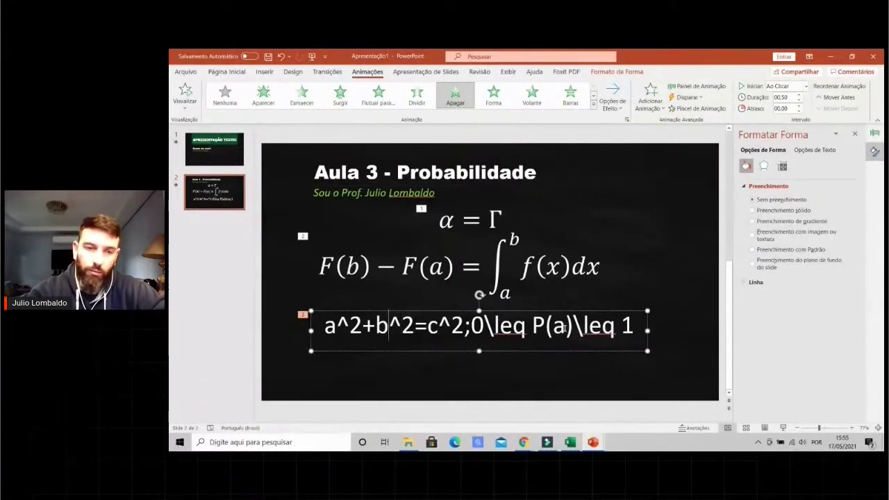
key(Left)
key(Left)
key(Left)
key(shift+Right)
key(shift+Right)
key(shift+Right)
key(shift+Right)
key(shift+Right)
key(shift+Right)
key(shift+Right)
key(shift+Right)
key(shift+Right)
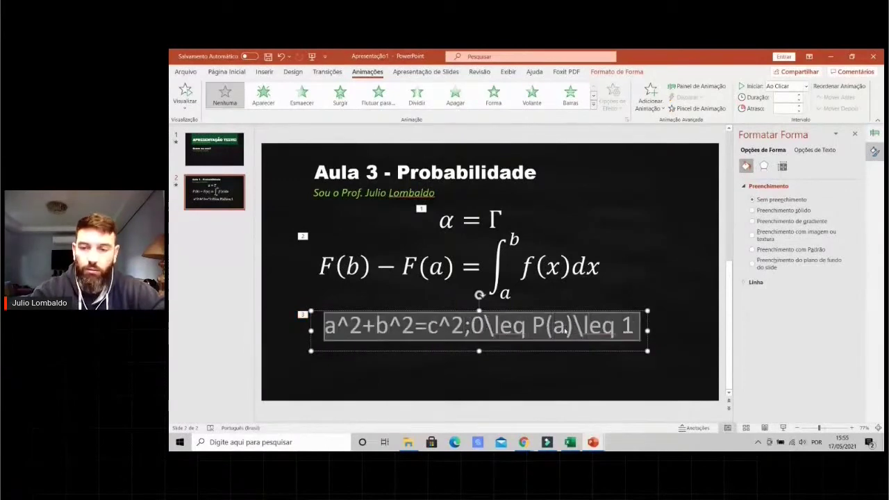
key(alt+equal)
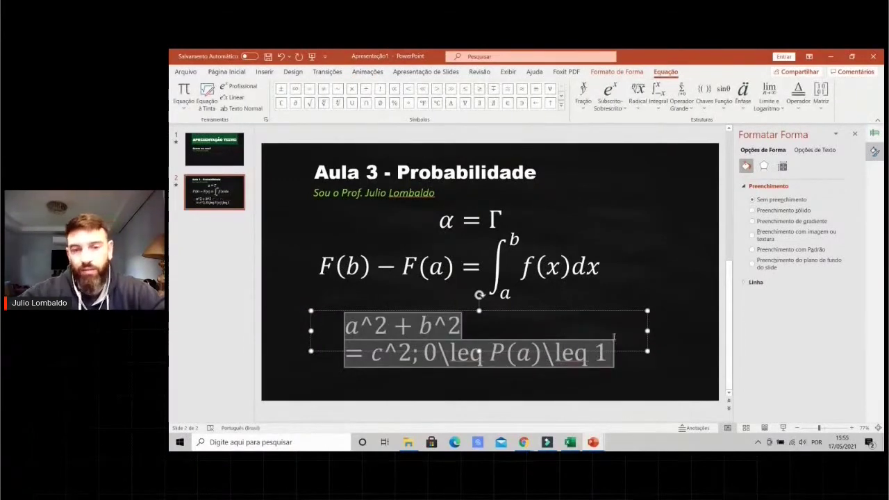
- Widen the equation onto one line and render a² and b² as superscripts
drag(646, 331, 719, 332)
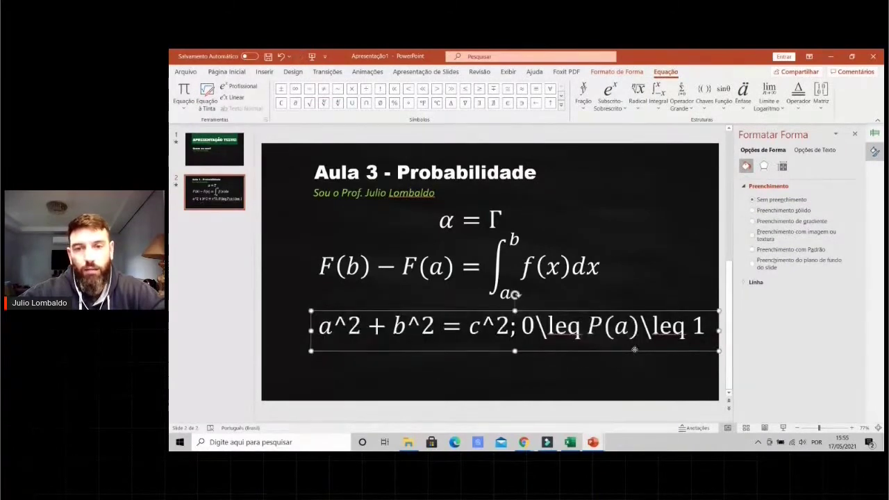
click(633, 351)
click(612, 345)
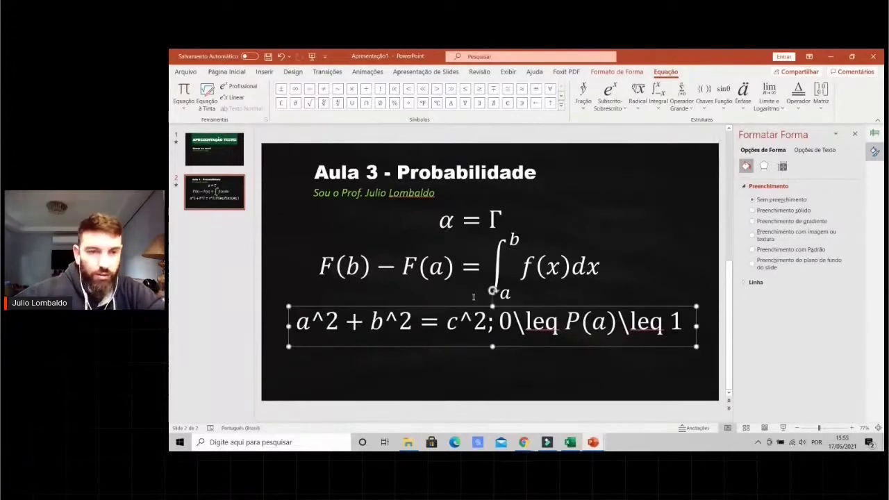
triple_click(341, 318)
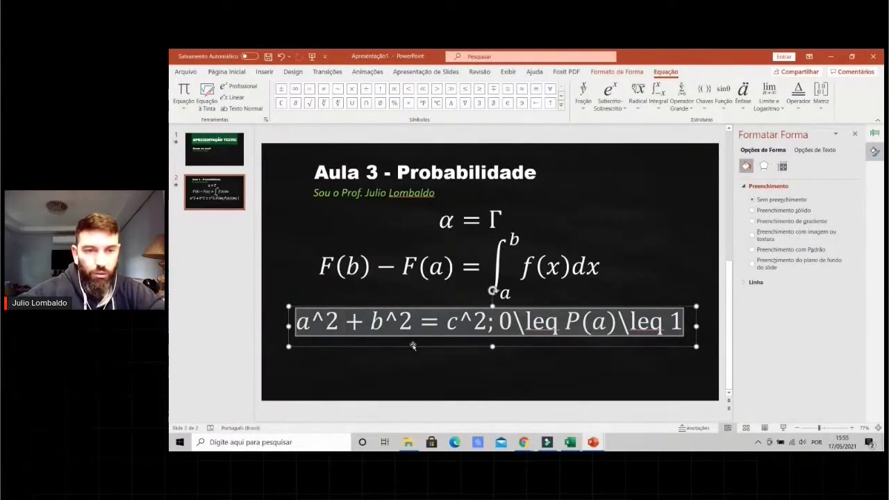
key(ctrl+z)
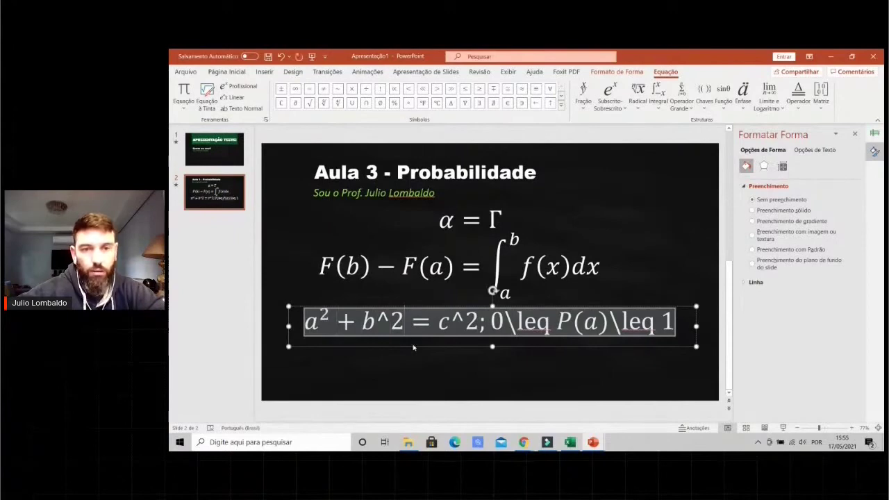
key(ctrl+z)
key(ctrl+z)
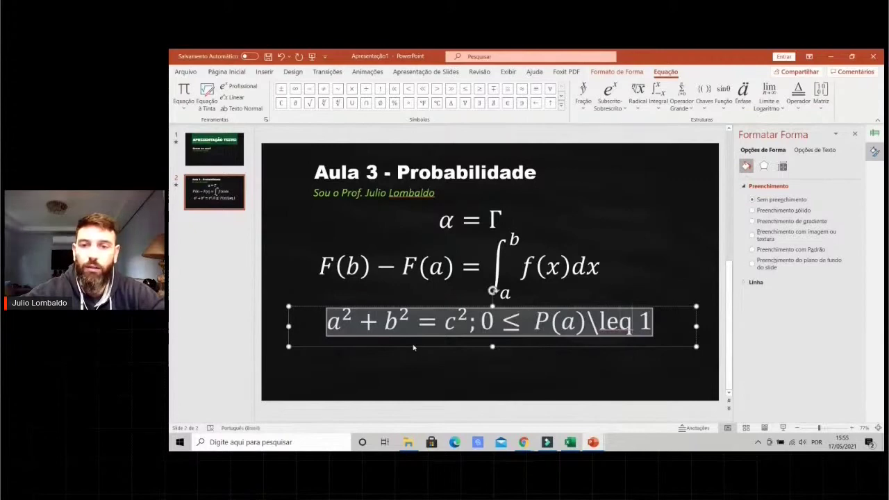
click(425, 349)
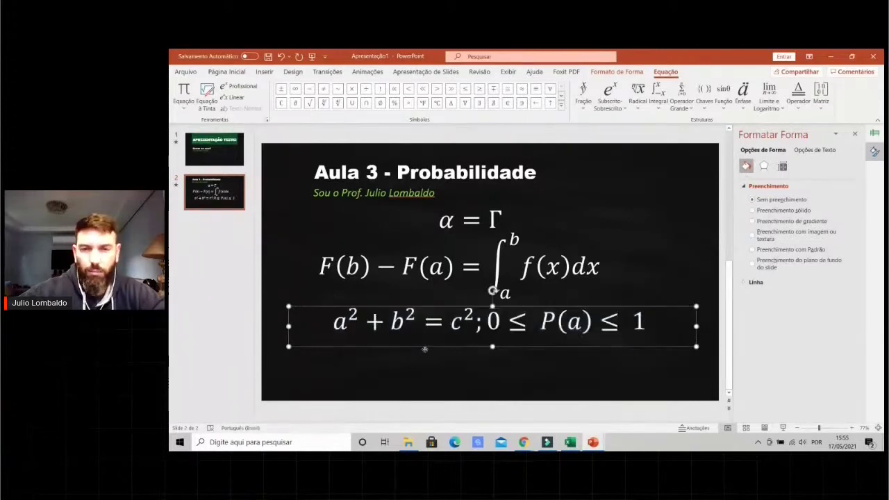
click(432, 387)
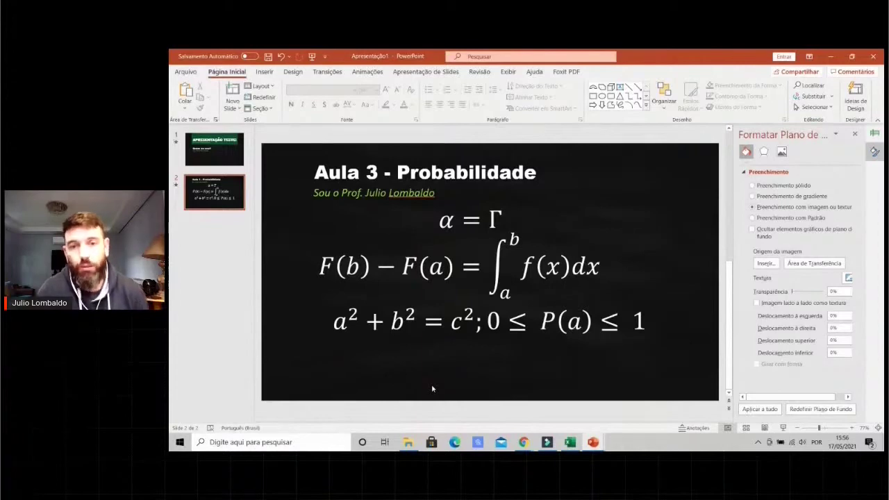
- Give the third equation a Dividir animation set to Vertical para fora, then preview the slide show
click(484, 340)
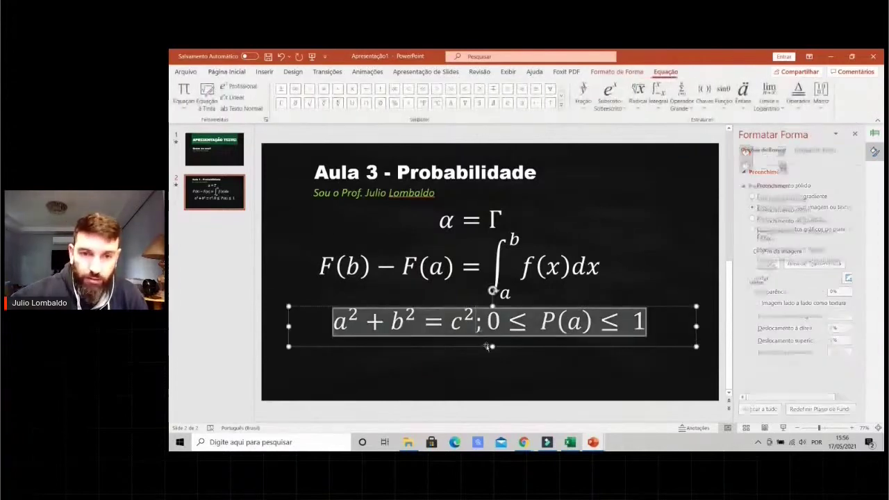
click(479, 346)
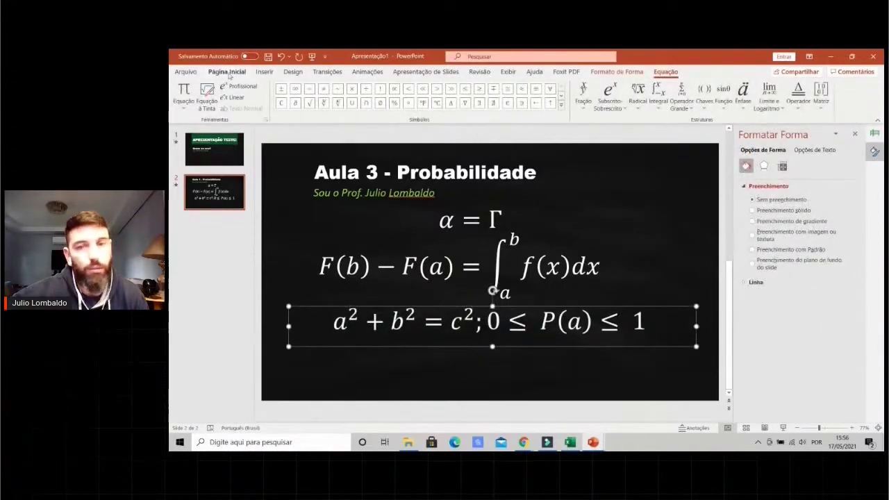
click(367, 72)
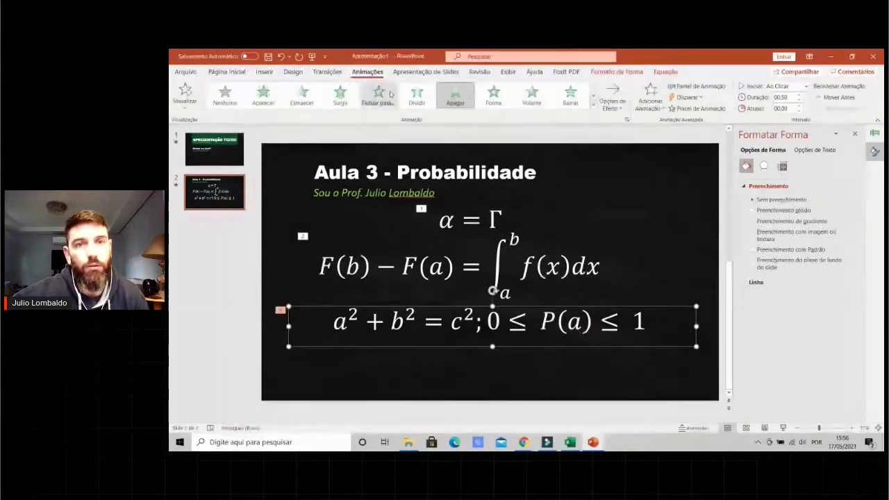
click(417, 97)
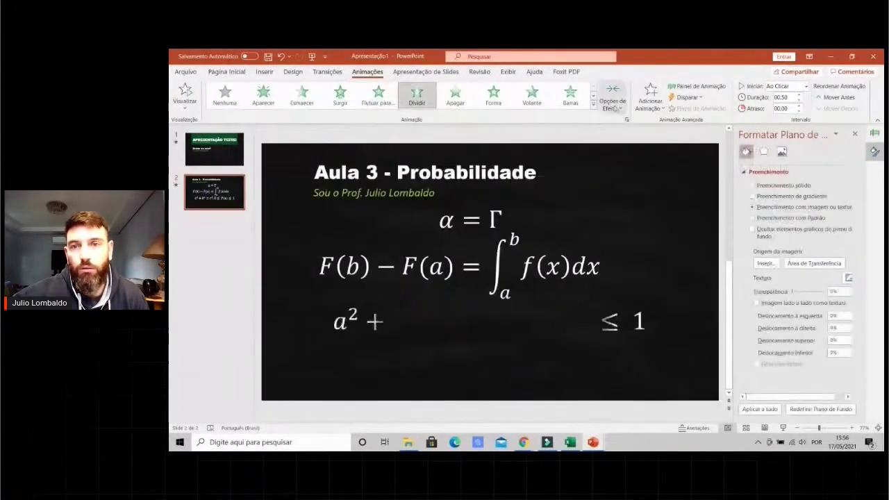
click(613, 97)
click(636, 207)
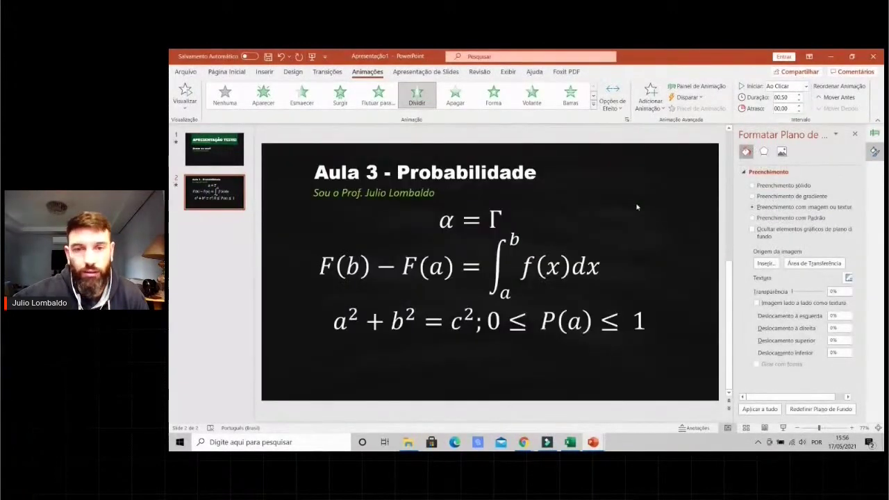
click(532, 347)
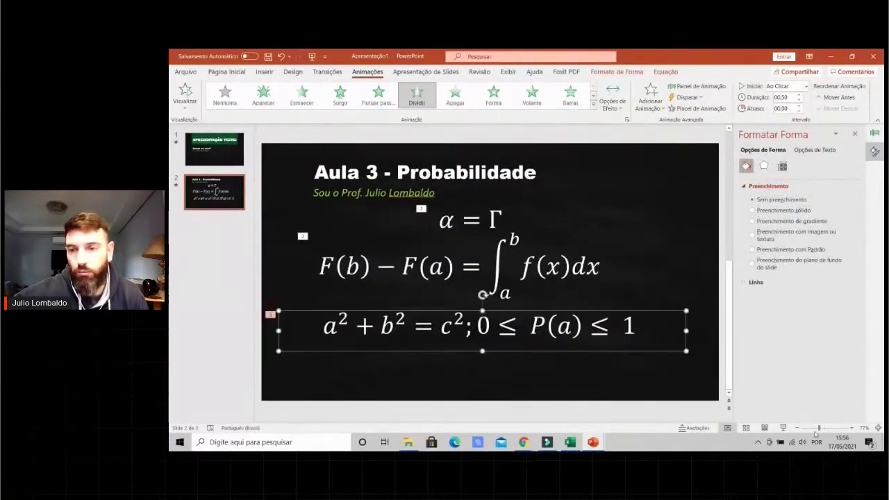
click(785, 428)
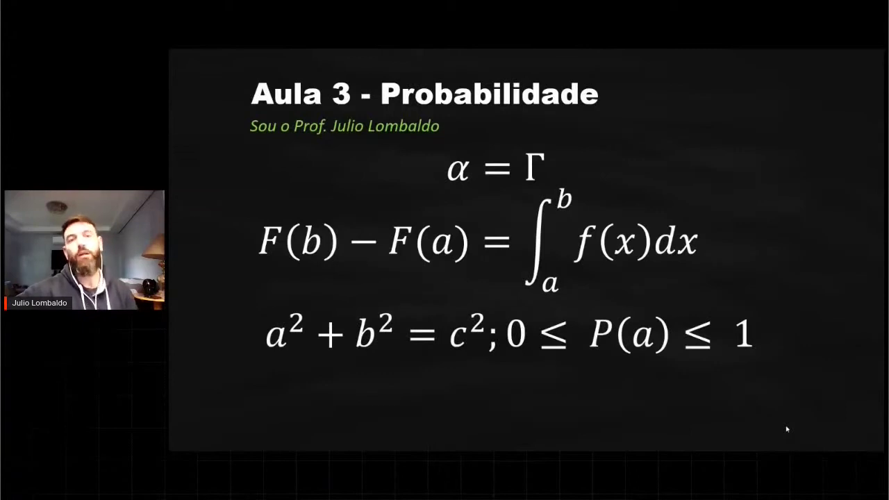
key(Escape)
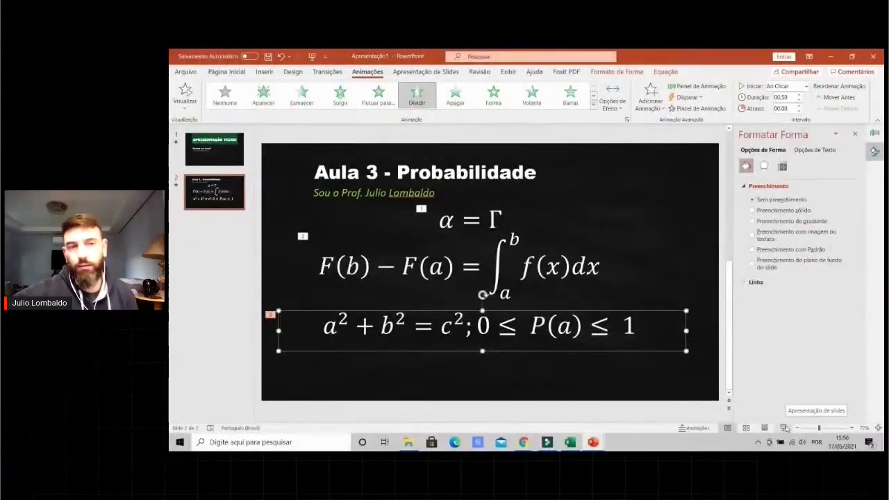